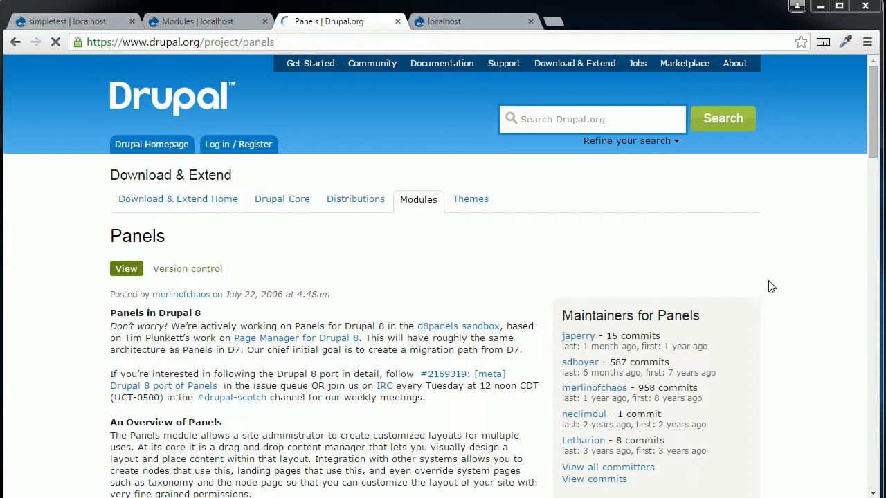
- Examine the Chaos tool suite and Panels module groups on the site's Modules page, including Page manager and Panels In-Place Editor
click(218, 24)
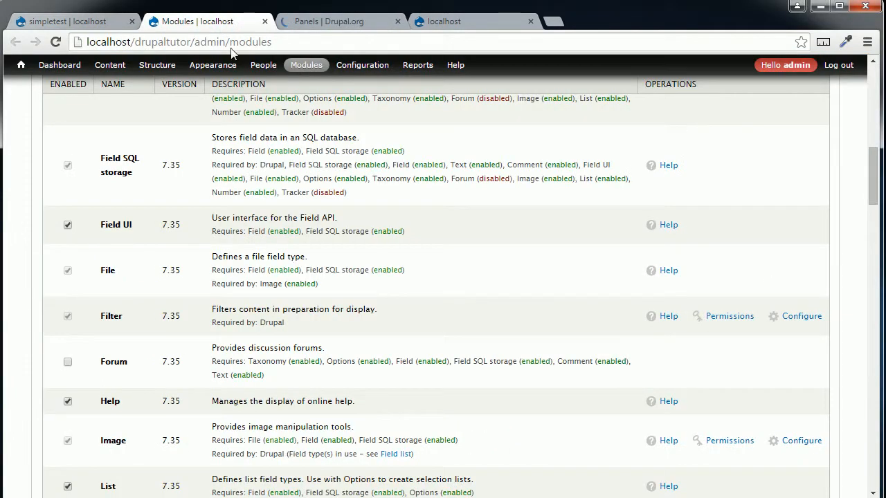
drag(874, 173, 873, 361)
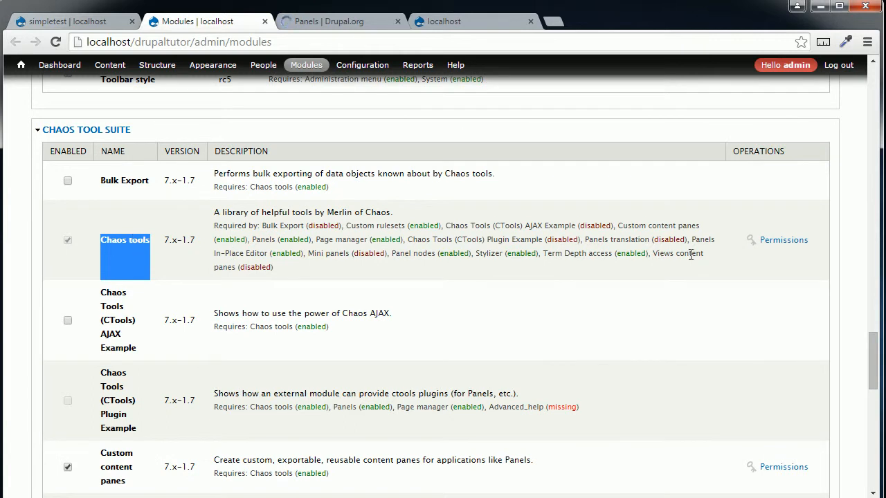
drag(875, 344, 875, 384)
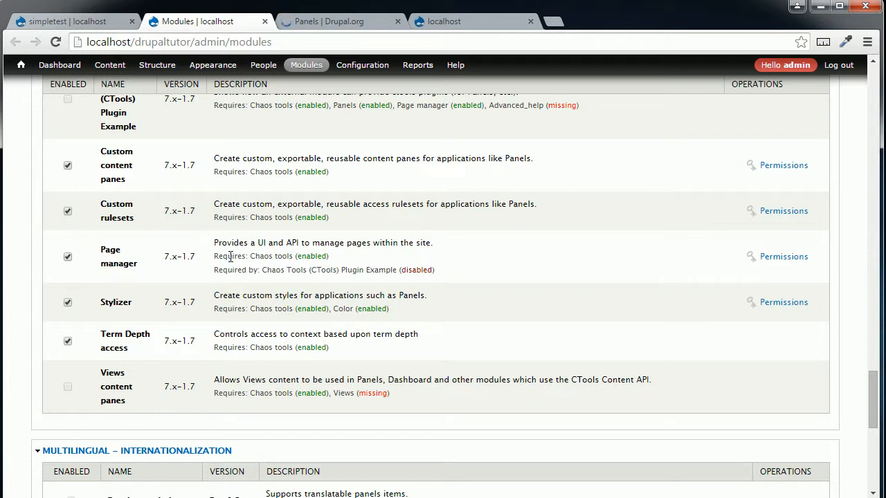
drag(101, 250, 148, 275)
click(148, 275)
drag(873, 391, 876, 396)
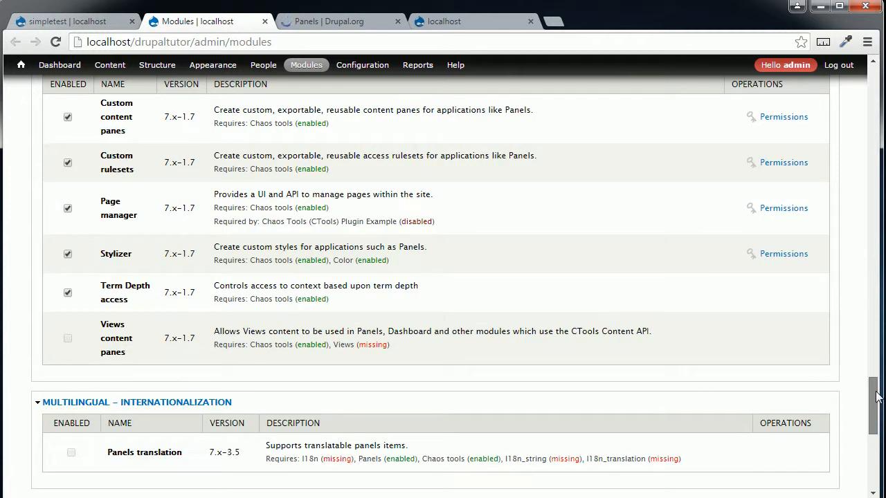
drag(876, 395, 878, 434)
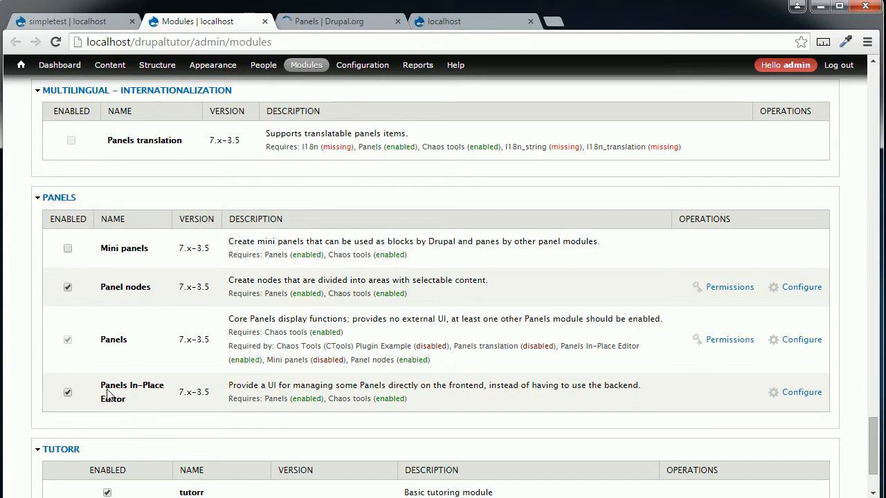
drag(105, 386, 135, 402)
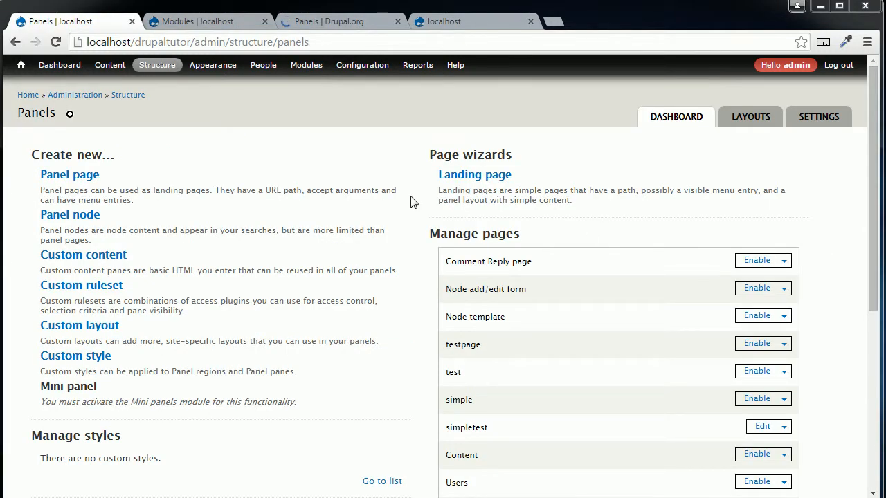
- Start a new panel page and give it the administrative title "example"
mouse_move(152, 67)
mouse_move(165, 181)
click(84, 179)
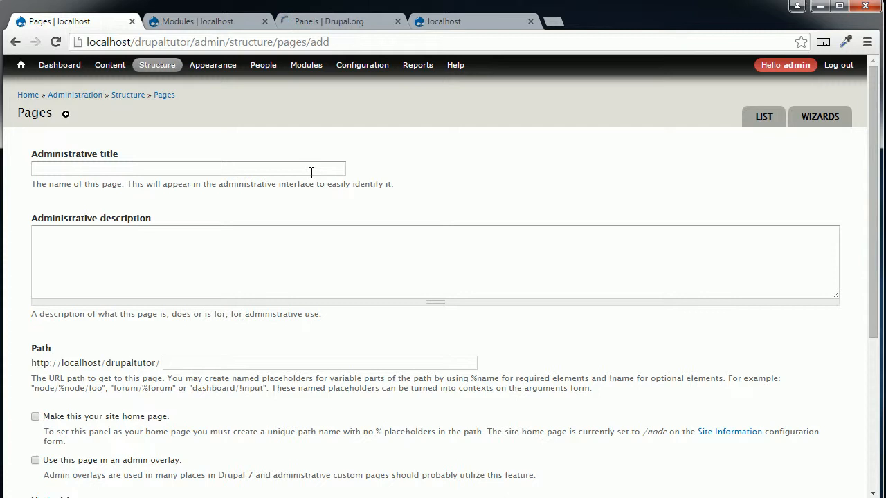
click(311, 173)
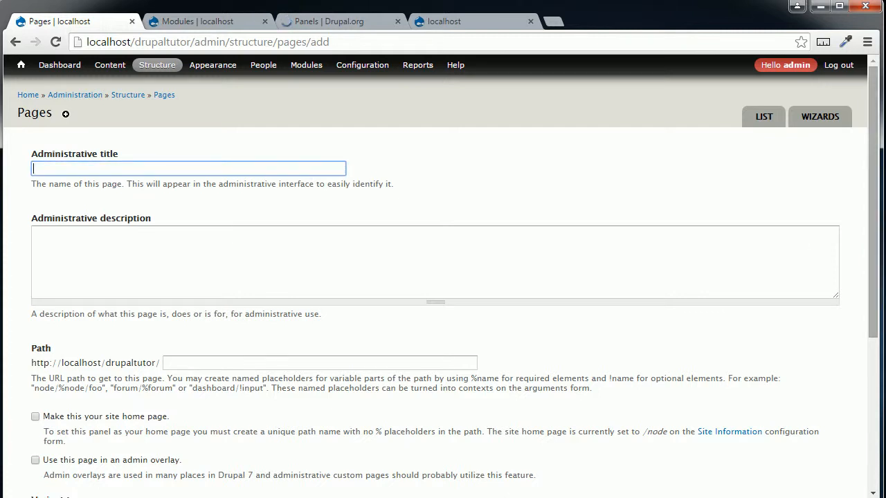
click(336, 167)
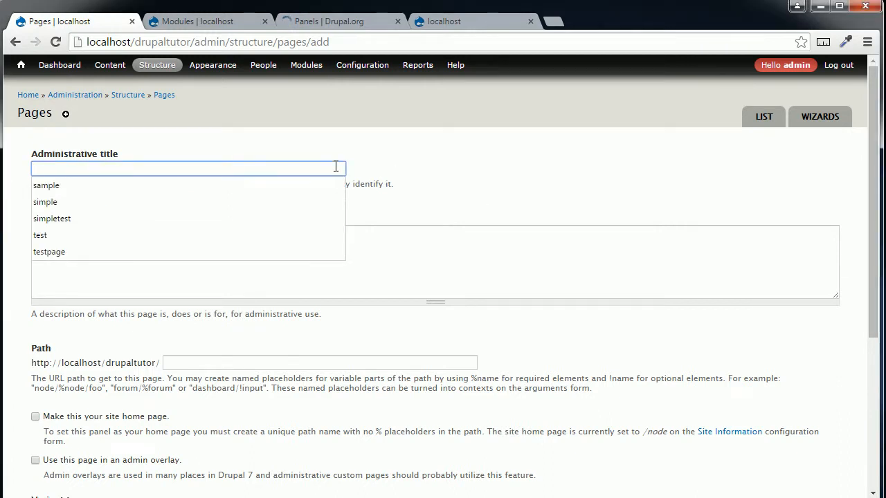
text(example)
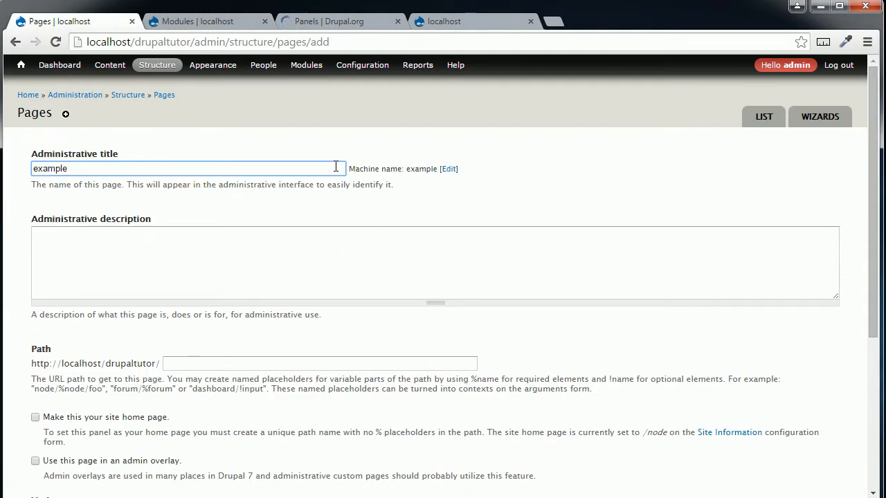
- Enter "example" as the page's administrative description and path, then submit the basic settings with Panel as variant type
key(ctrl+a)
key(ctrl+c)
key(Tab)
click(328, 257)
key(ctrl+v)
click(216, 363)
text(example)
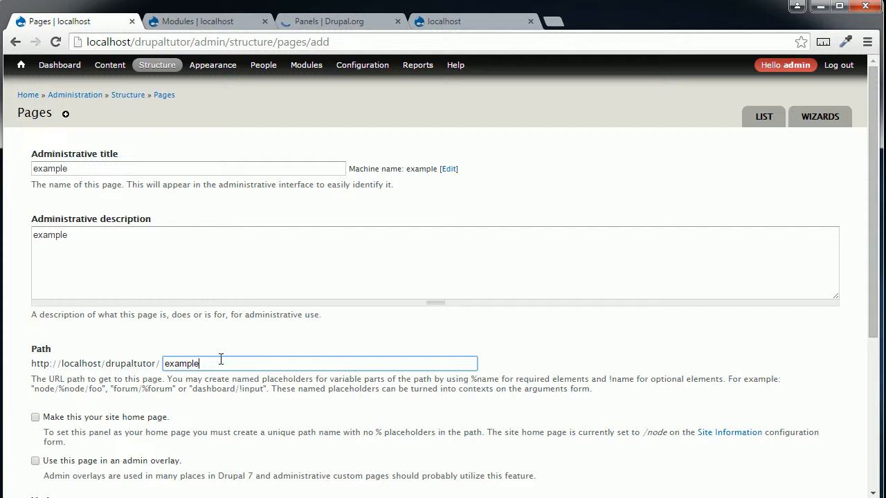
drag(873, 225, 880, 330)
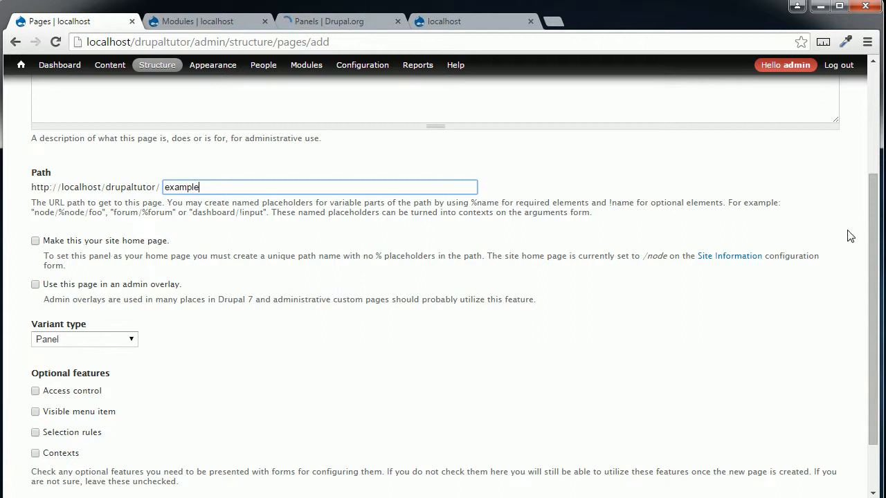
drag(875, 249, 782, 302)
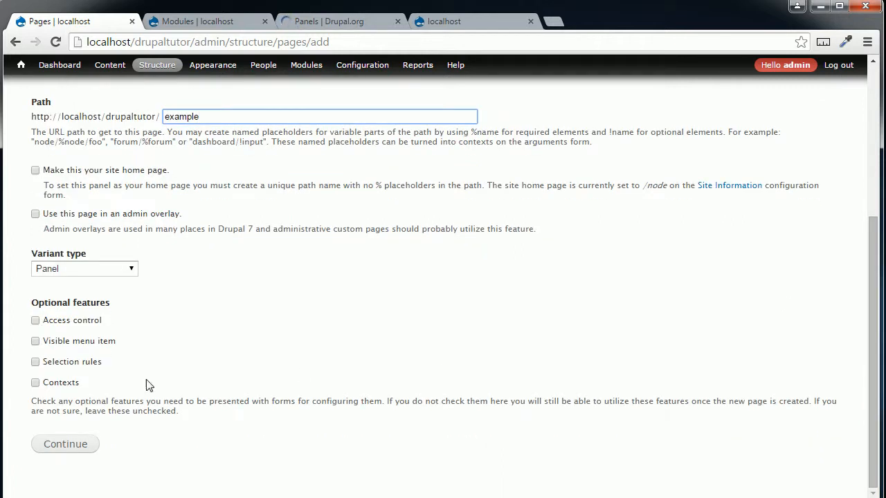
click(69, 447)
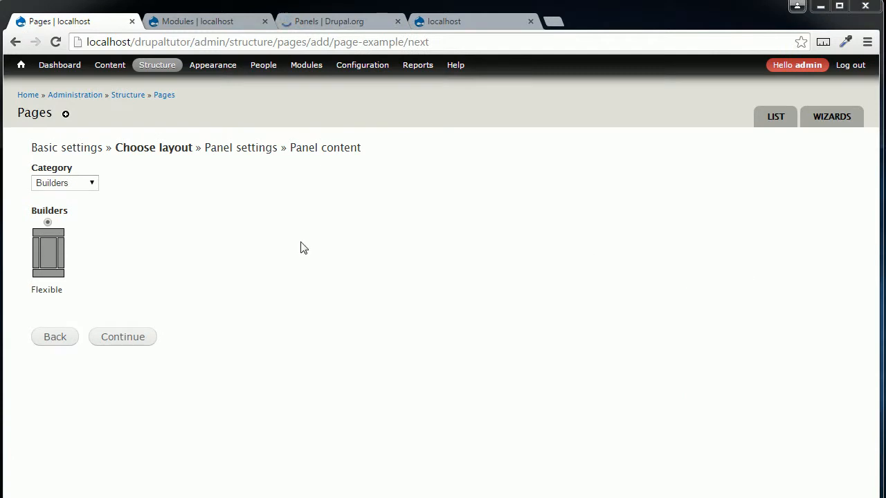
- Choose the Two column layout from the Columns: 2 category for the page and proceed to the panel settings
click(83, 184)
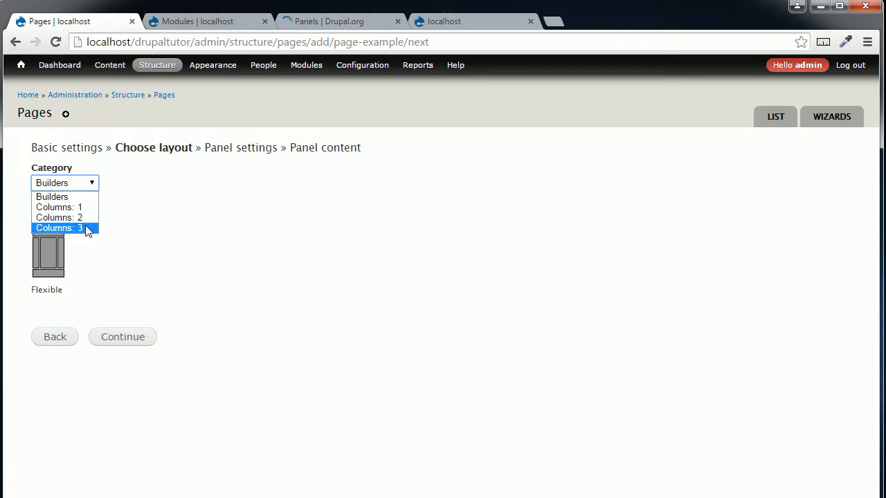
click(88, 219)
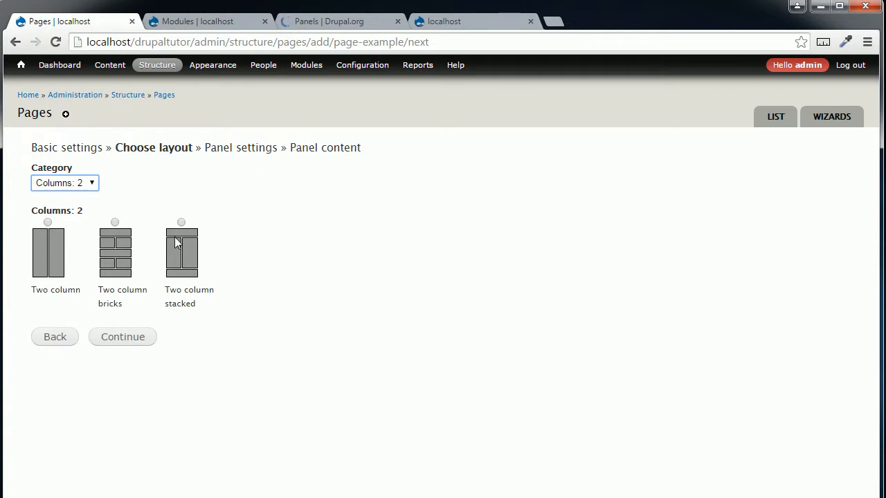
click(48, 222)
click(136, 339)
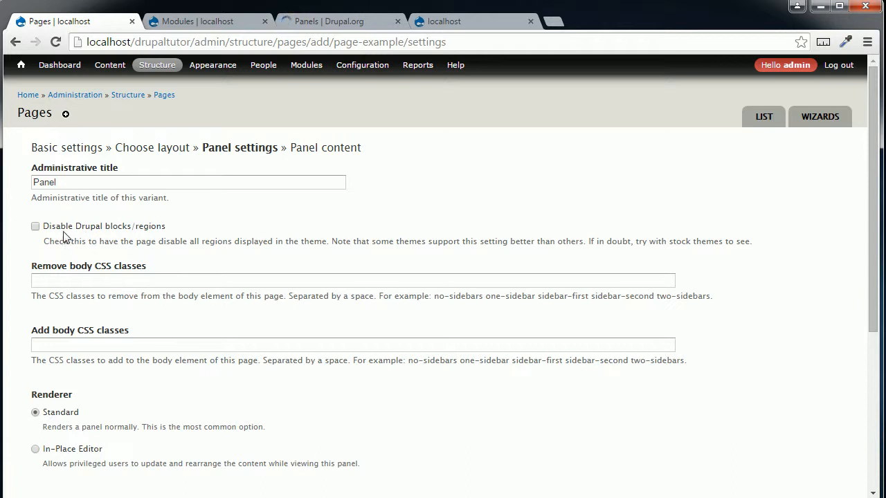
- Disable Drupal blocks/regions for the panel, set its renderer to In-Place Editor, and proceed to the panel content
click(34, 227)
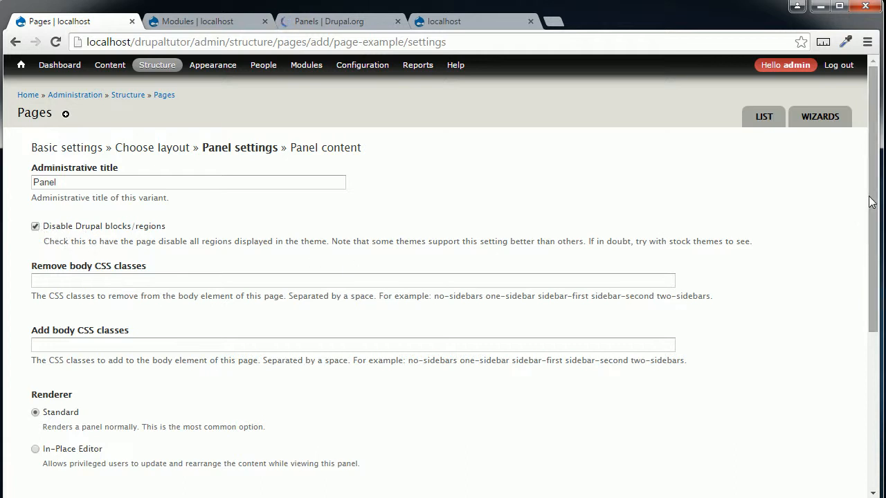
drag(873, 206, 873, 238)
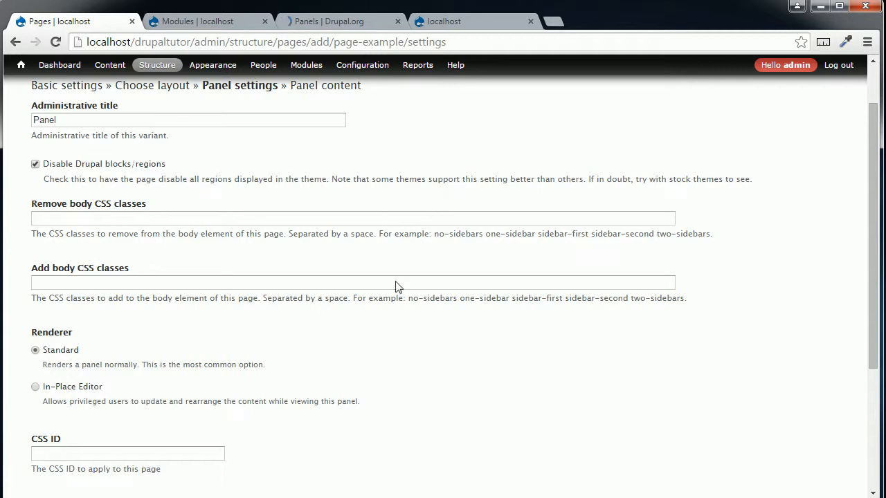
drag(875, 232, 881, 304)
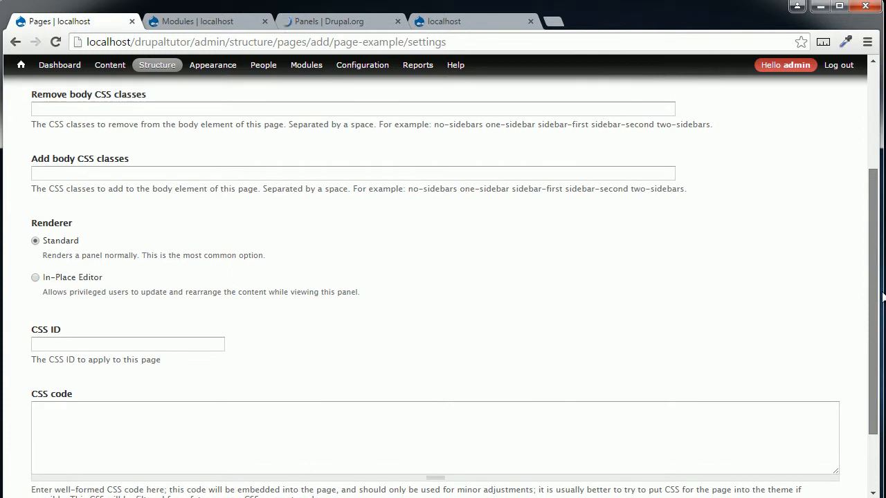
double_click(62, 221)
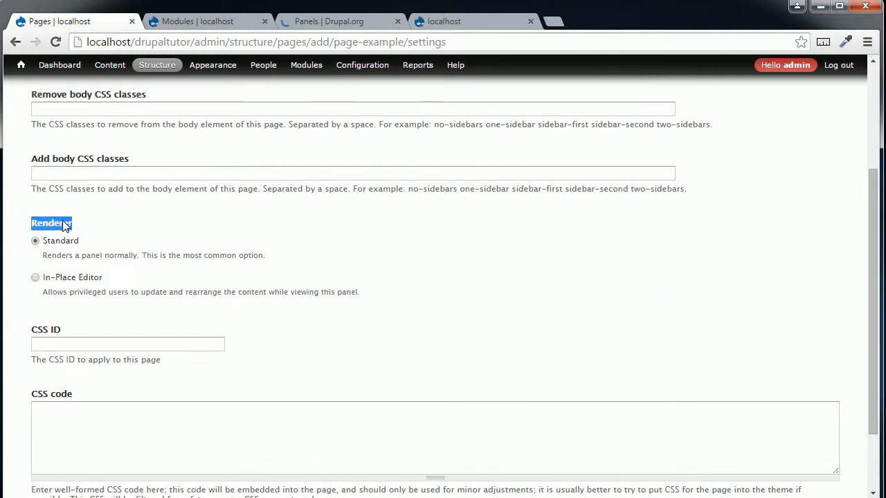
click(35, 279)
click(869, 213)
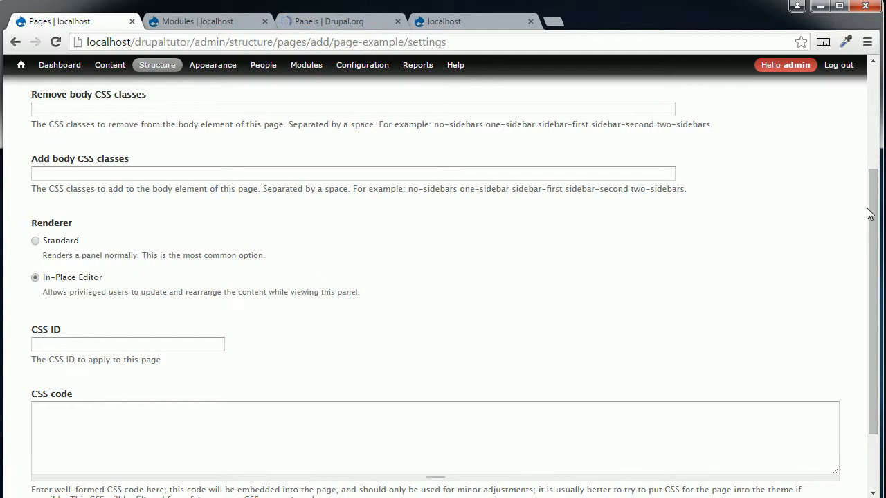
scroll(869, 213, down, 3)
click(141, 448)
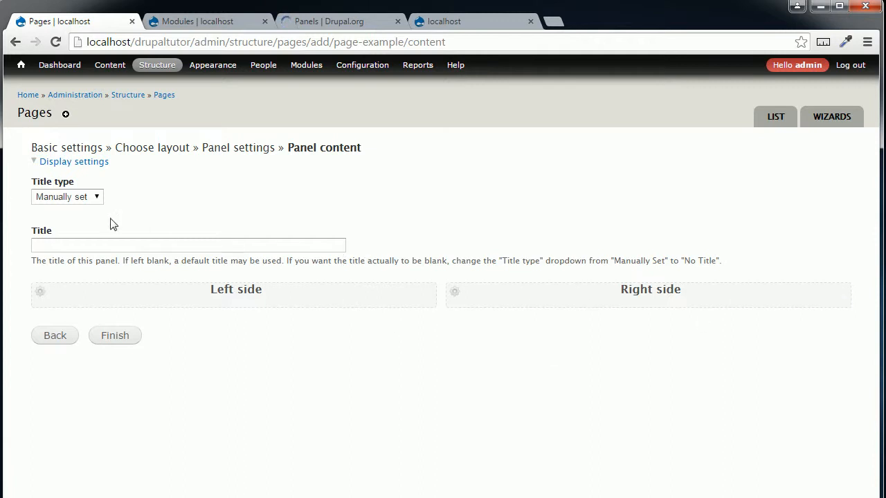
- Set the panel's title type to No title and add the custom block "block one" to the Left side with an h2 title
click(79, 199)
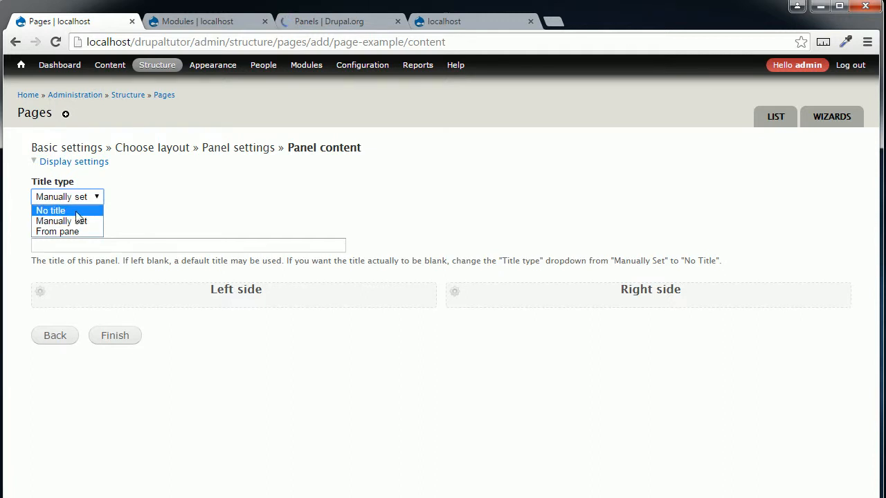
click(77, 215)
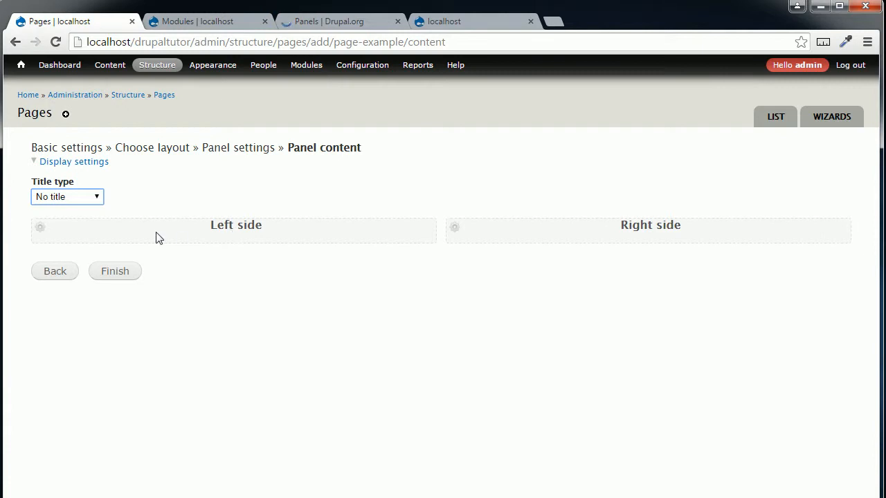
click(42, 231)
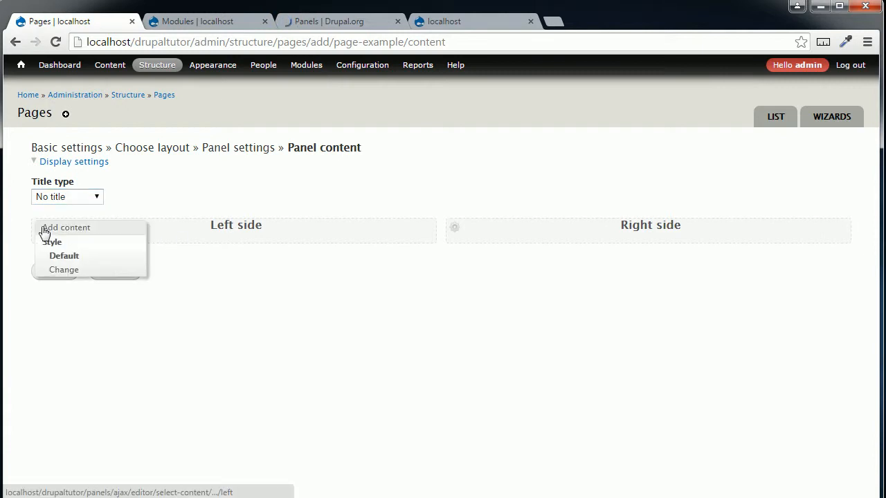
click(83, 233)
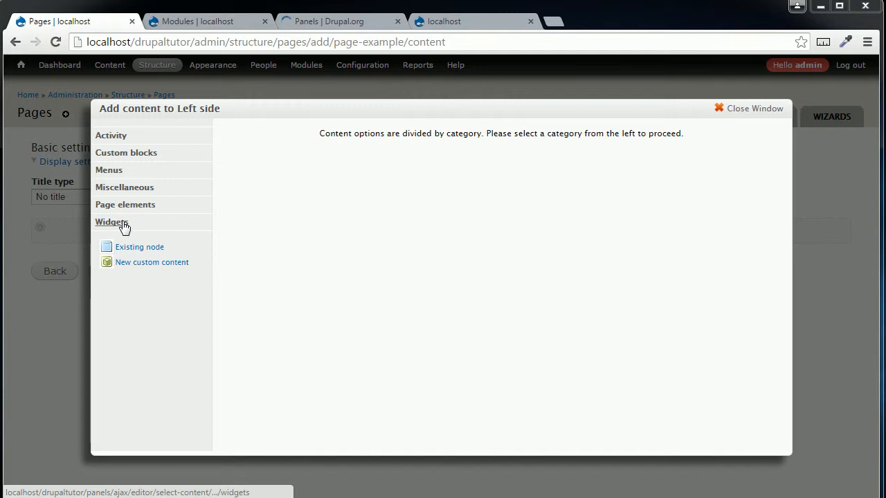
click(131, 160)
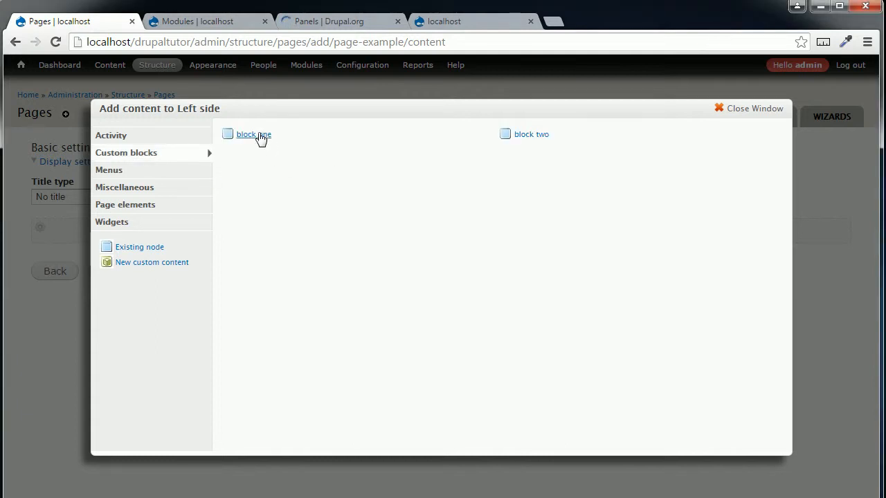
click(262, 138)
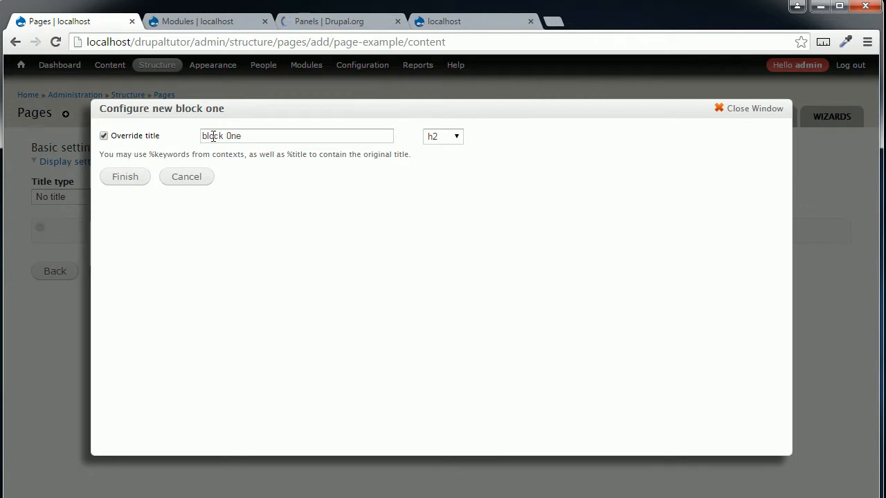
click(457, 137)
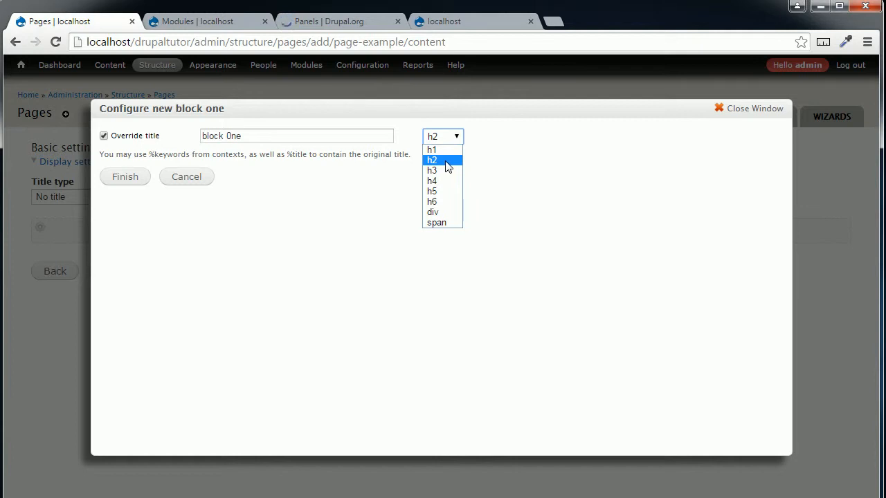
click(446, 167)
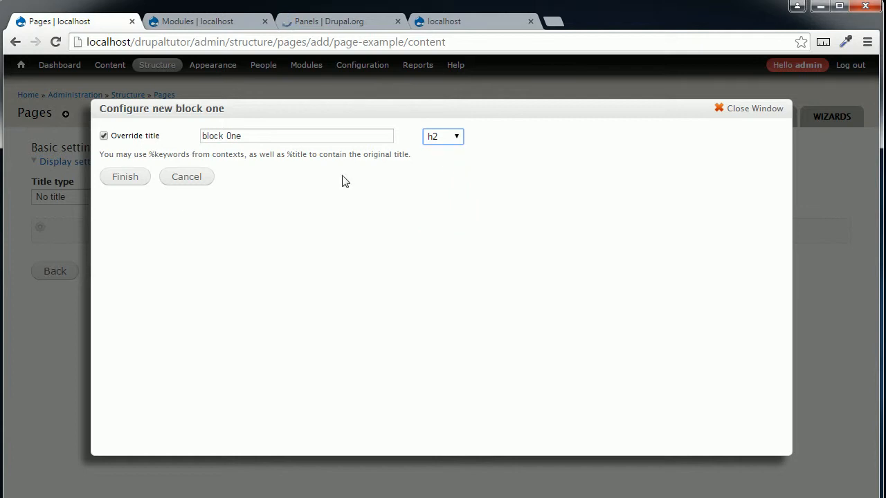
click(126, 178)
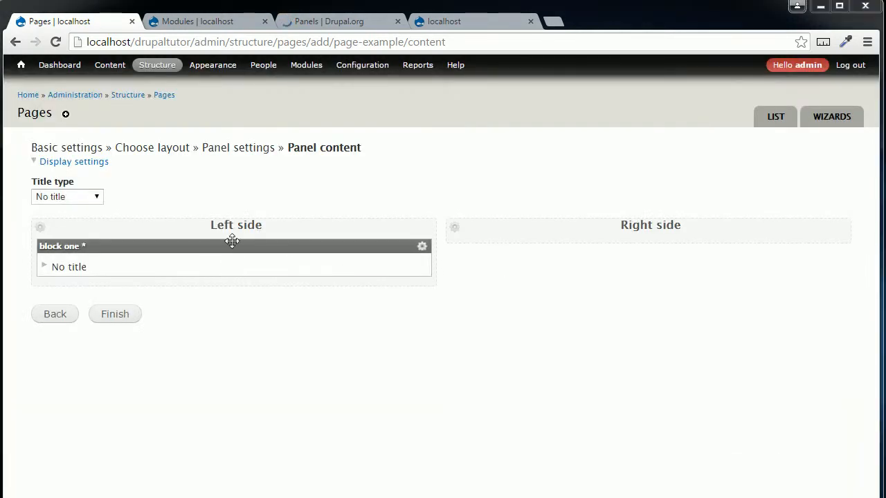
- Add My Custom Block 1 from the Miscellaneous category to the panel's Right side without overriding its title
click(457, 233)
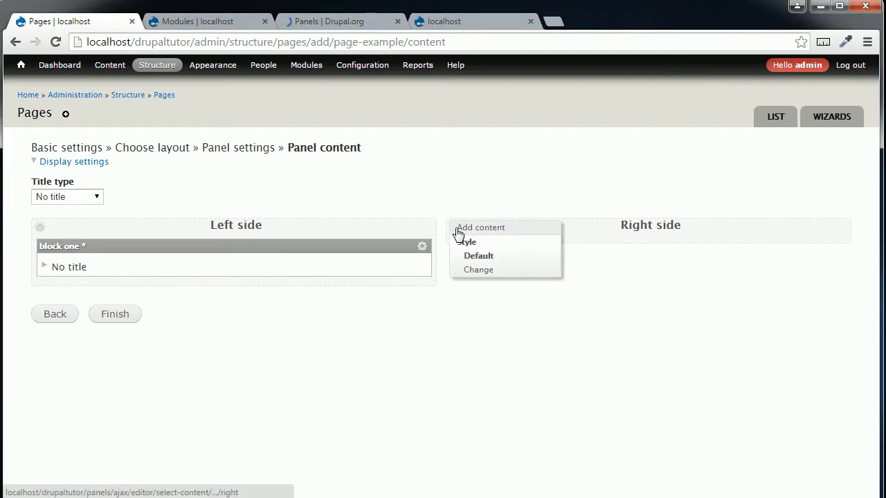
click(482, 231)
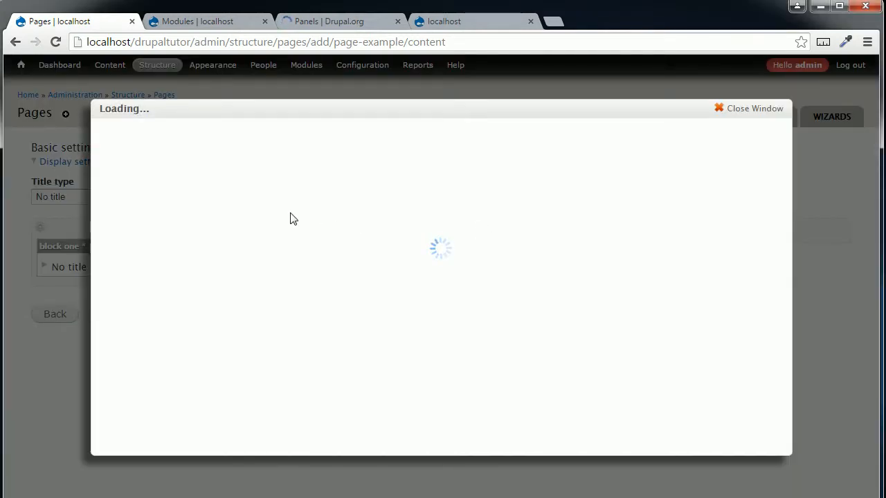
click(119, 195)
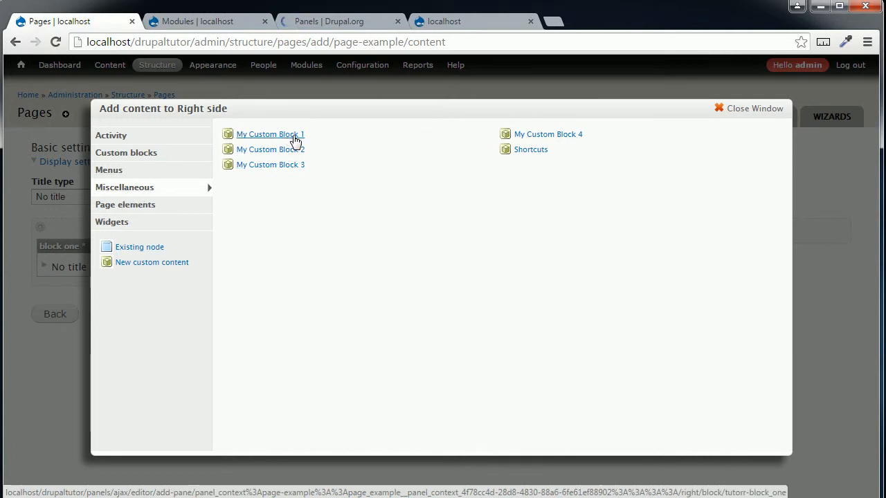
click(294, 137)
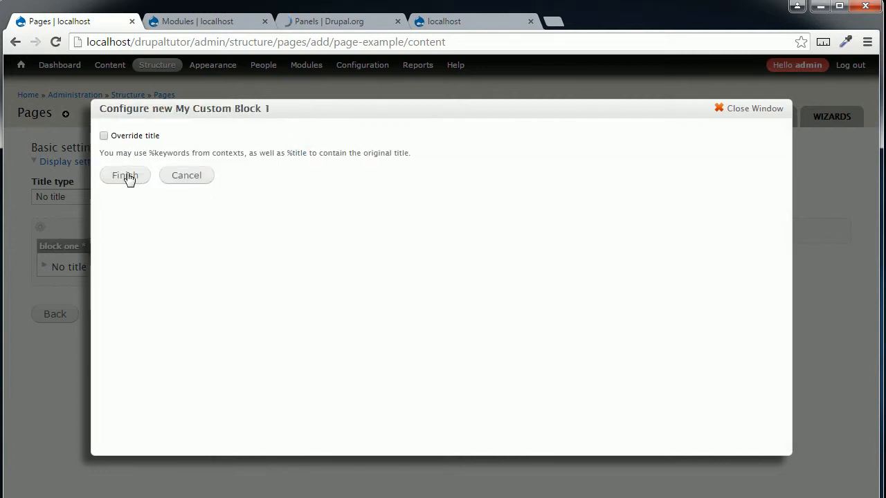
click(126, 177)
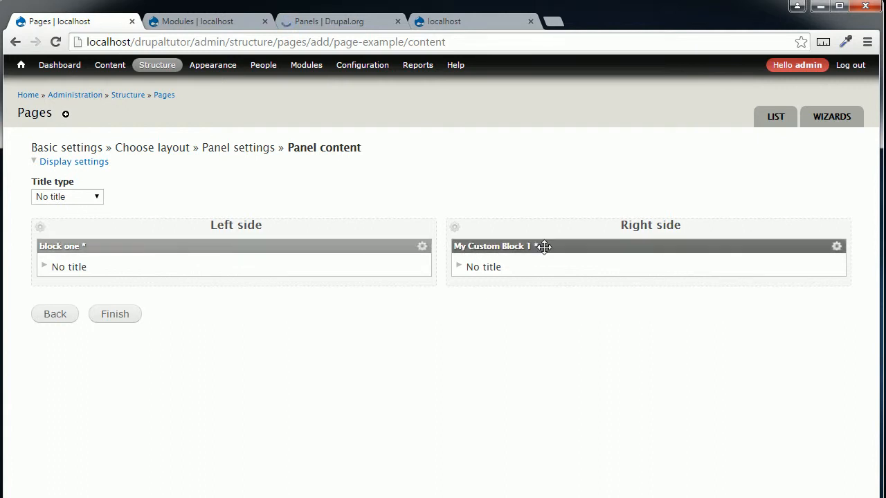
- Move My Custom Block 1 to the Left side and block one to the Right side, then finish and save the page
drag(567, 245, 275, 247)
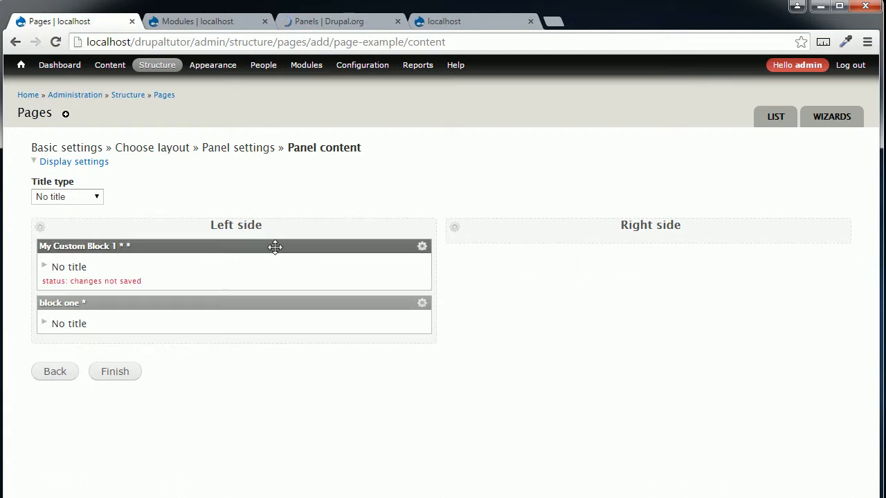
drag(248, 301, 656, 258)
drag(300, 304, 604, 232)
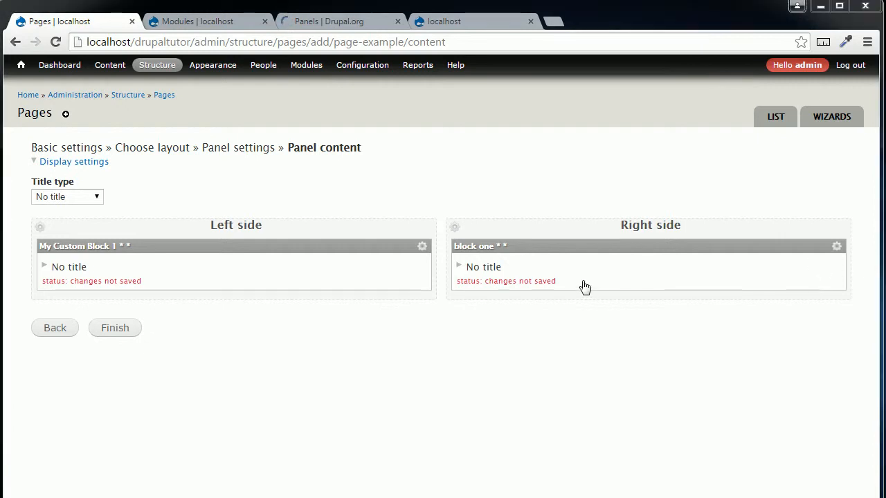
click(115, 337)
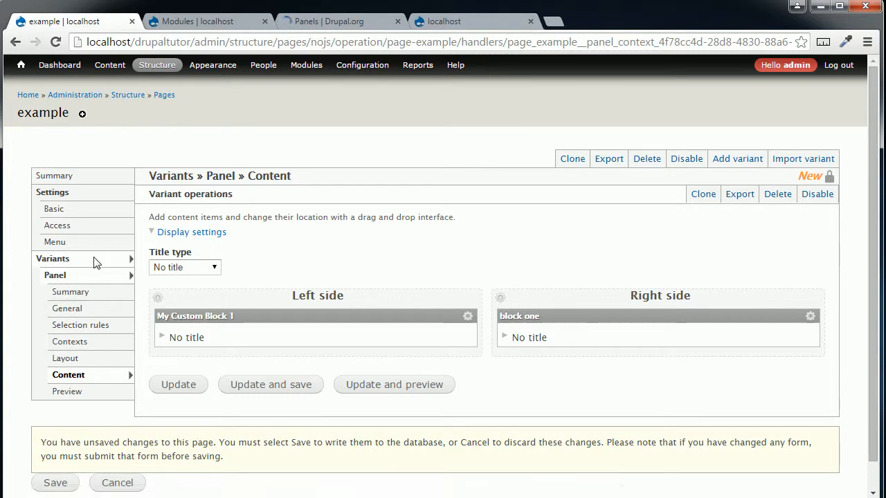
click(266, 389)
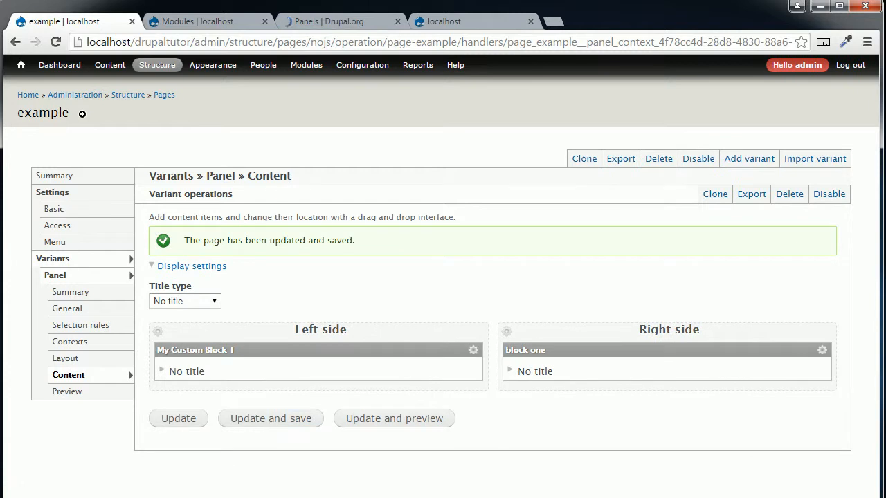
- Open the saved page at localhost/drupaltutor/example in the browser tab showing the simpletest page
click(443, 21)
drag(195, 43, 386, 50)
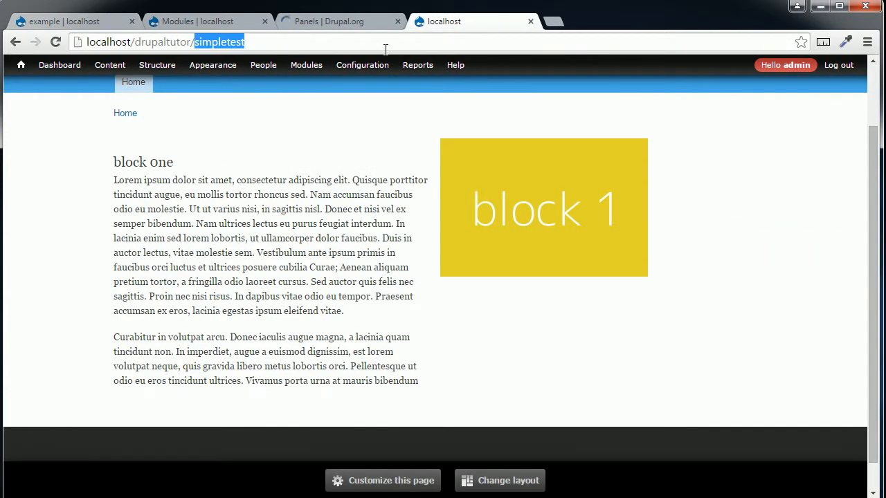
text(ex)
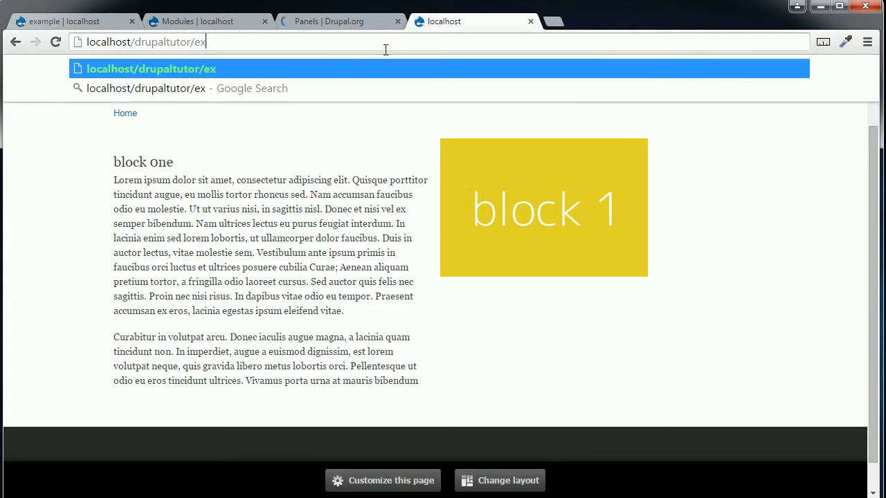
text(pla)
key(BackSpace)
key(BackSpace)
key(BackSpace)
text(ample)
key(Return)
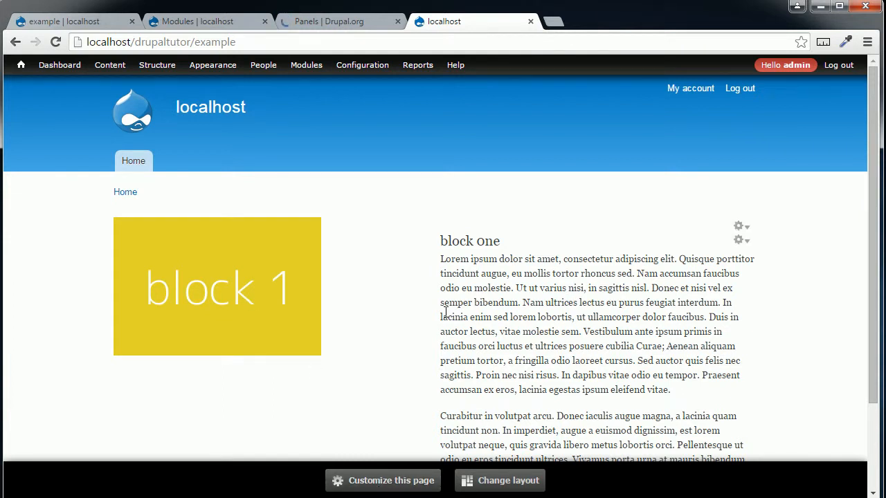
- Customize the example page in place, moving My Custom Block 1 to the Right side and block one to the Left side, and save
click(391, 480)
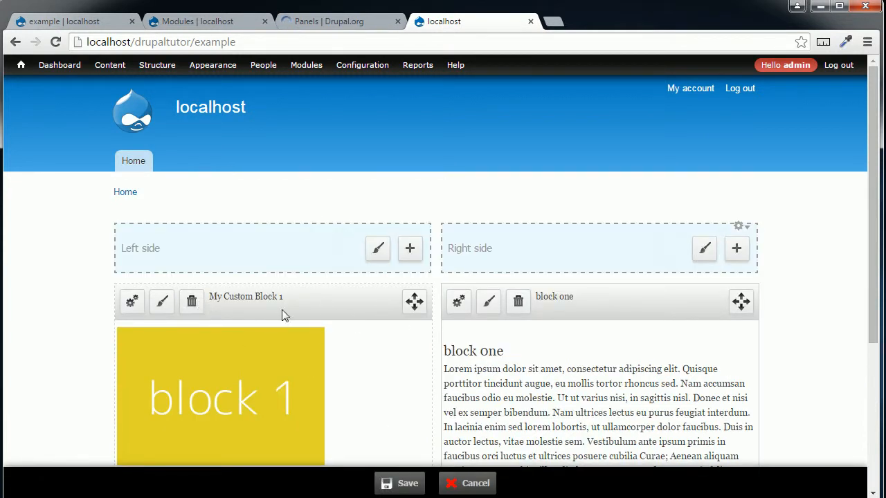
drag(413, 301, 763, 269)
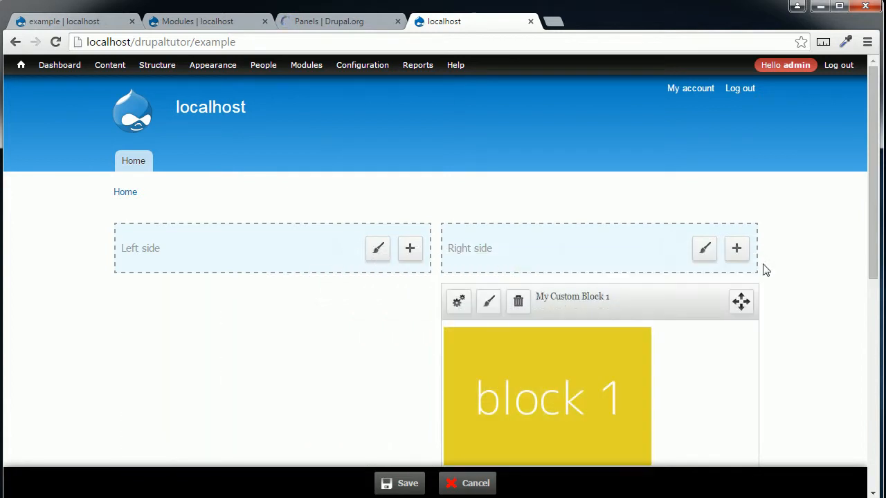
drag(873, 208, 881, 269)
drag(737, 351, 427, 190)
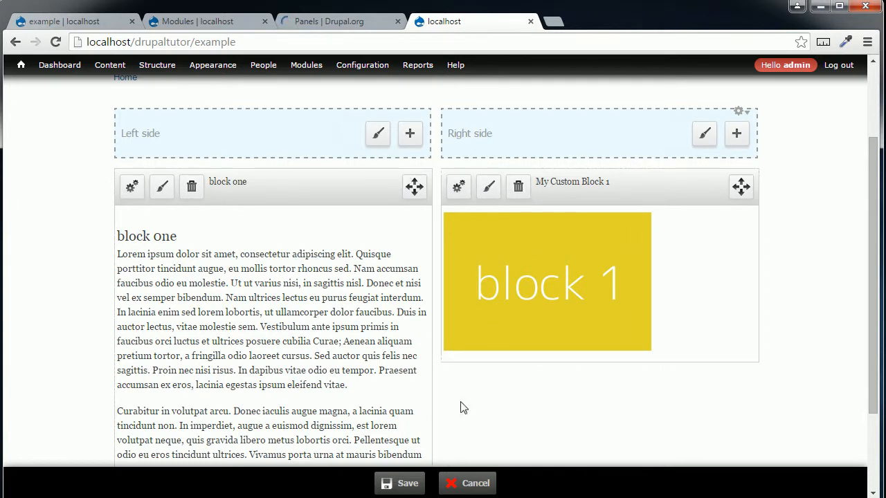
click(402, 483)
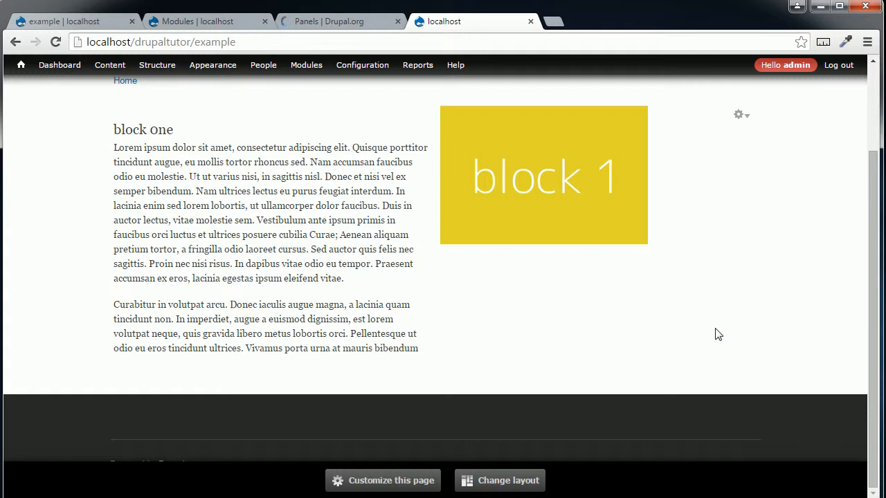
drag(870, 311, 877, 267)
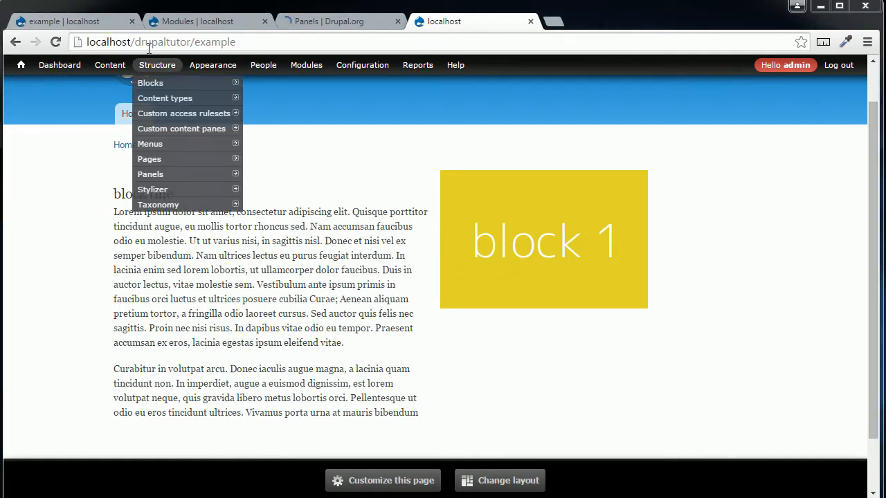
- Set the panel variant's administrative title to "example one" in its general settings, then update and save the page
click(88, 23)
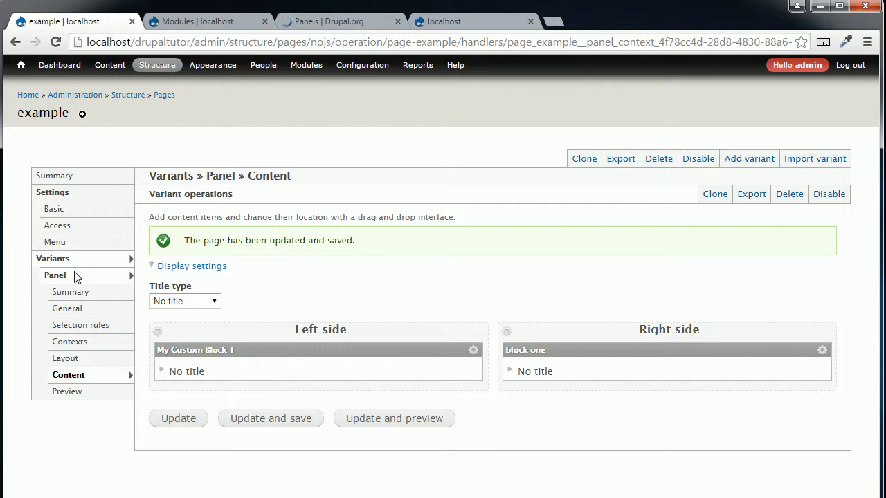
click(76, 315)
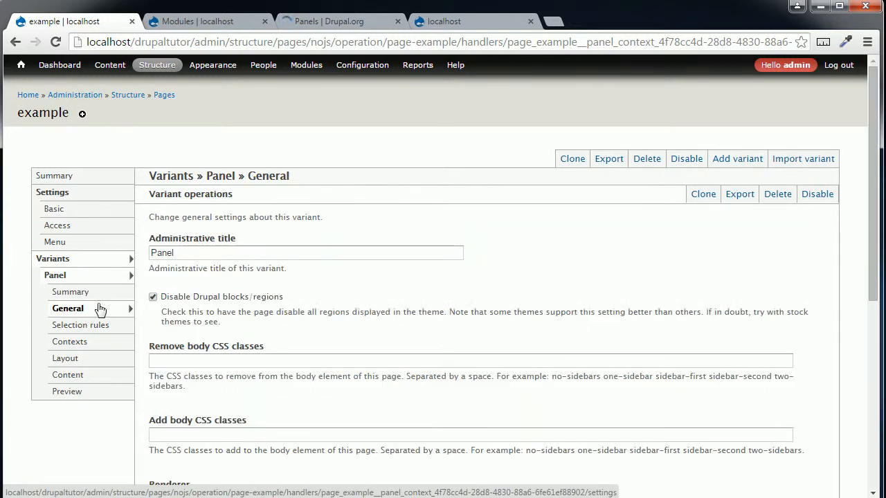
drag(179, 253, 130, 254)
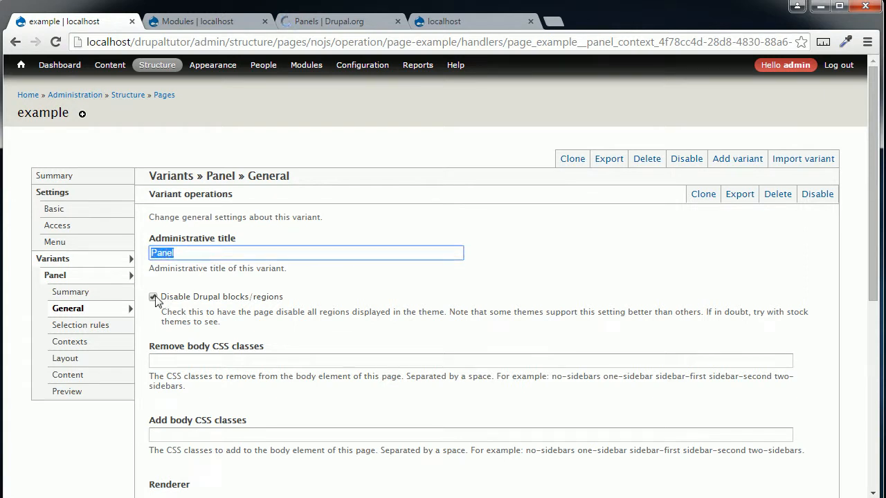
text(example one)
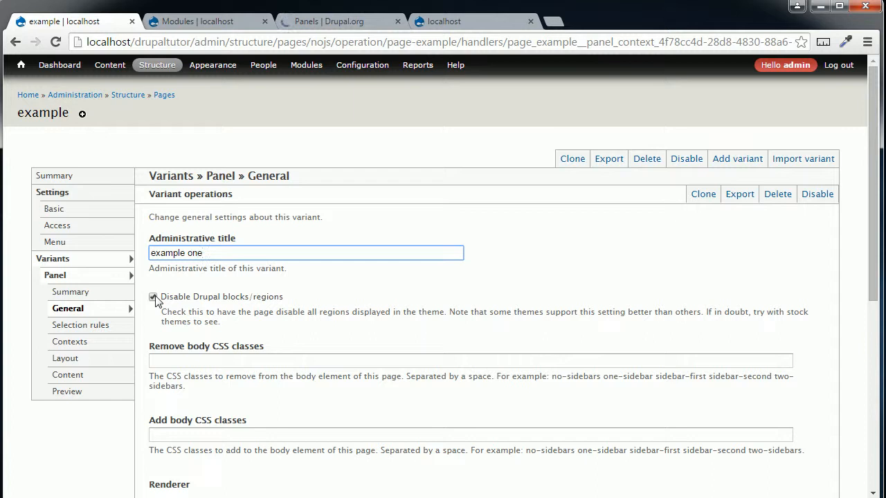
drag(876, 150, 877, 368)
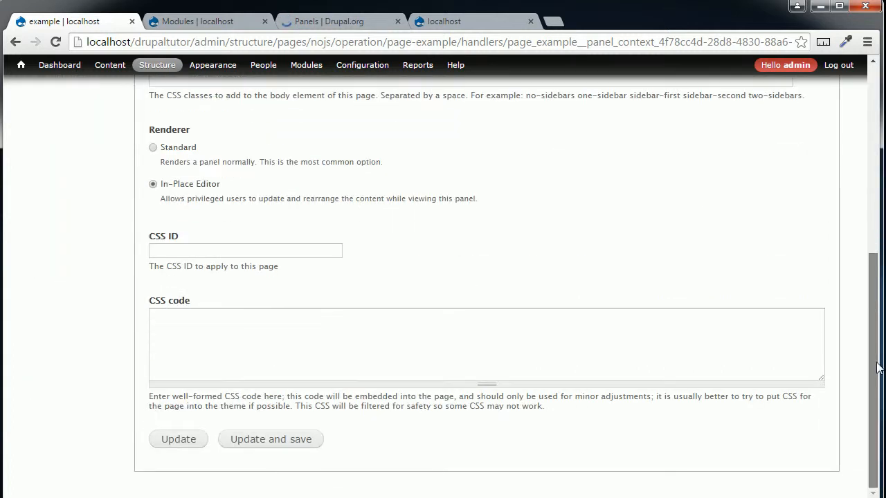
click(247, 439)
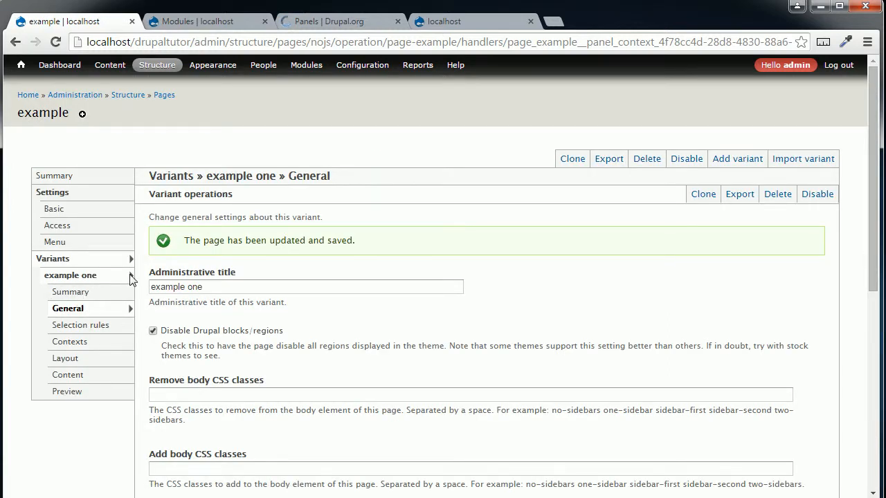
- Create a Panel variant titled "example two" for the example page with the Selection rules optional feature enabled
click(754, 168)
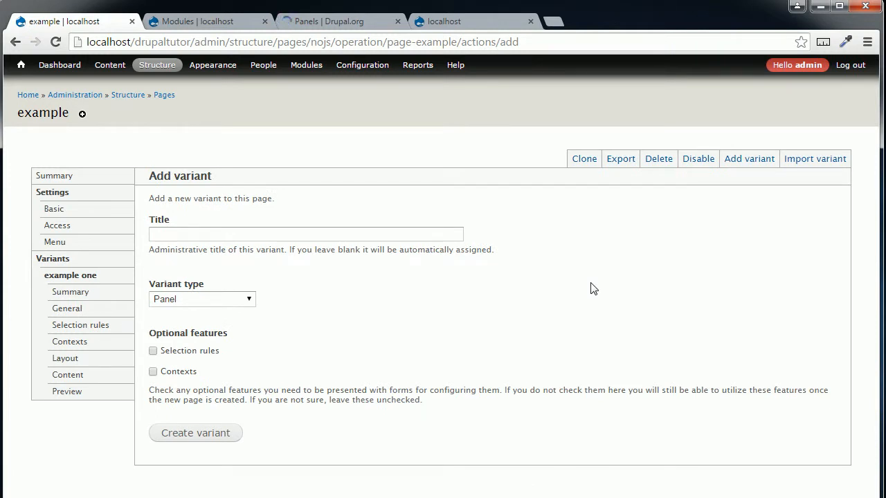
click(453, 235)
text(ex)
key(Down)
key(Up)
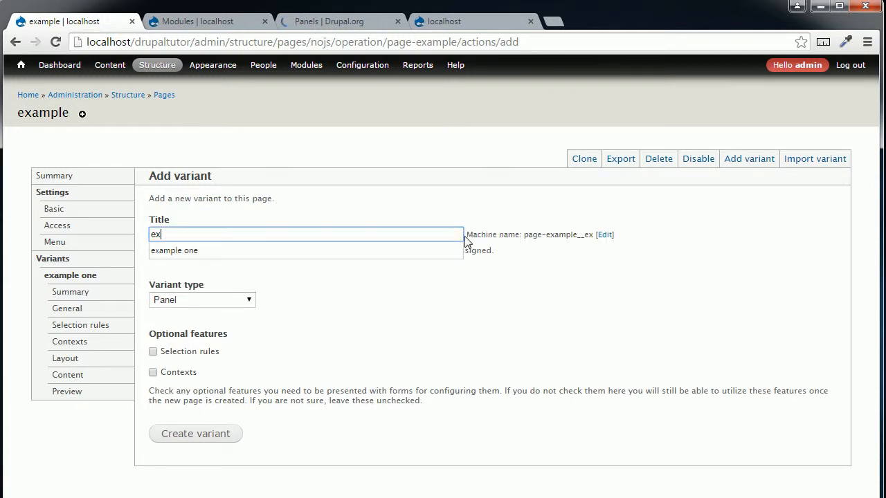
text(ample two)
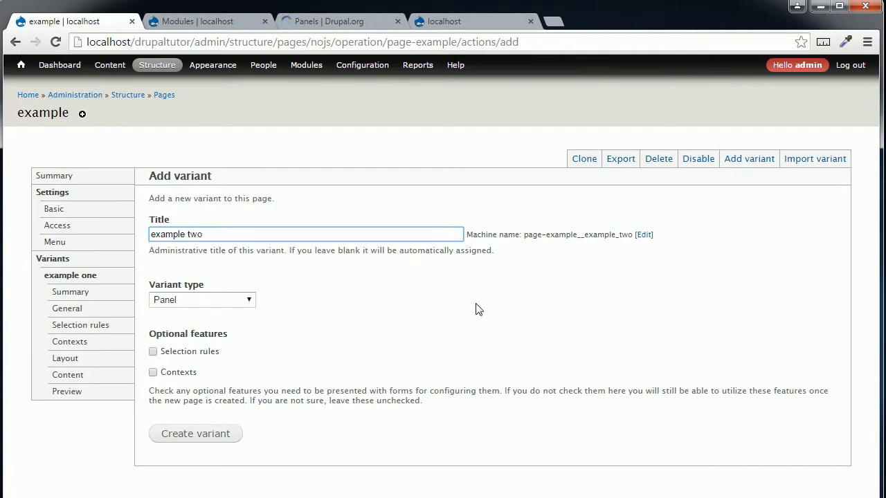
click(422, 340)
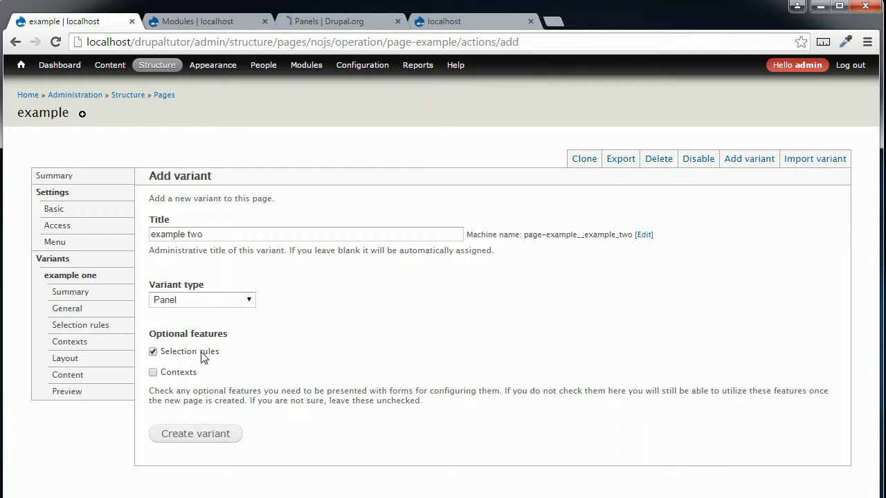
click(200, 438)
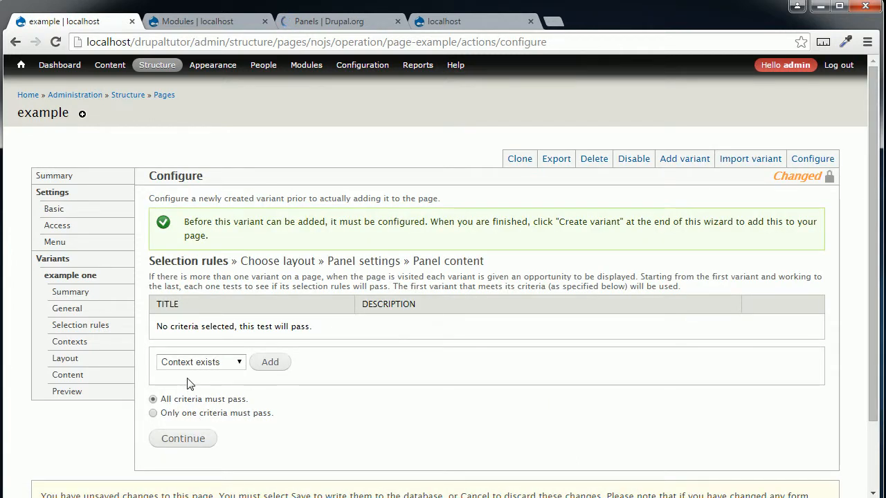
- Add a User: role selection criterion that requires the logged-in user to have the editor 2 role
click(239, 364)
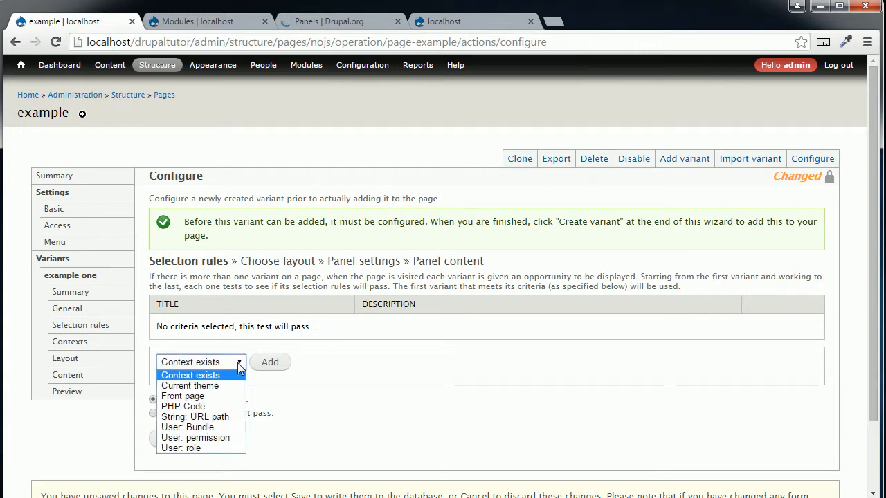
click(196, 448)
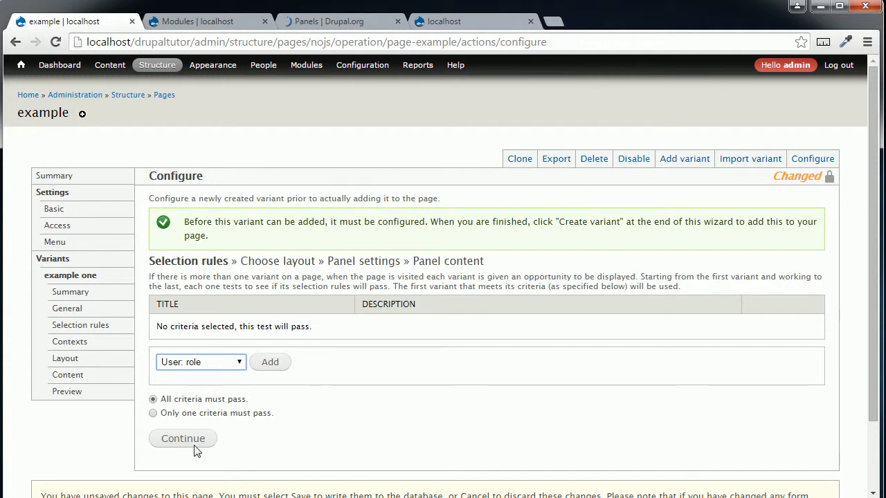
click(270, 363)
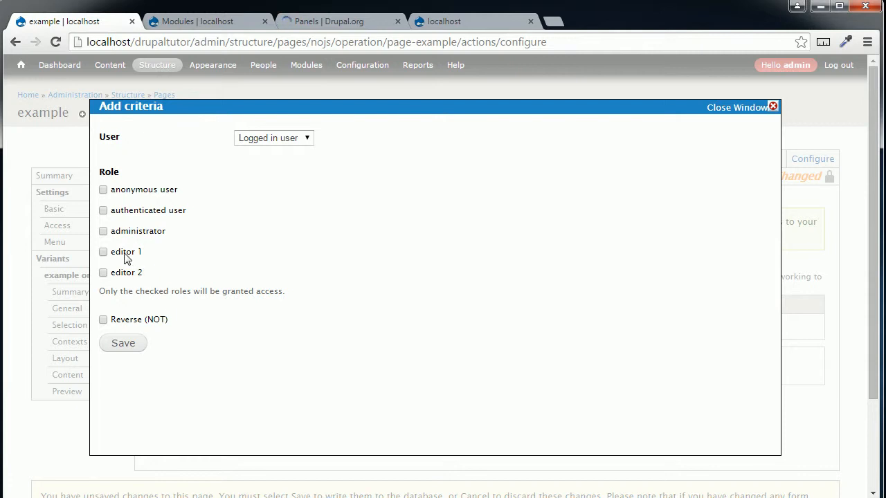
click(115, 275)
click(103, 253)
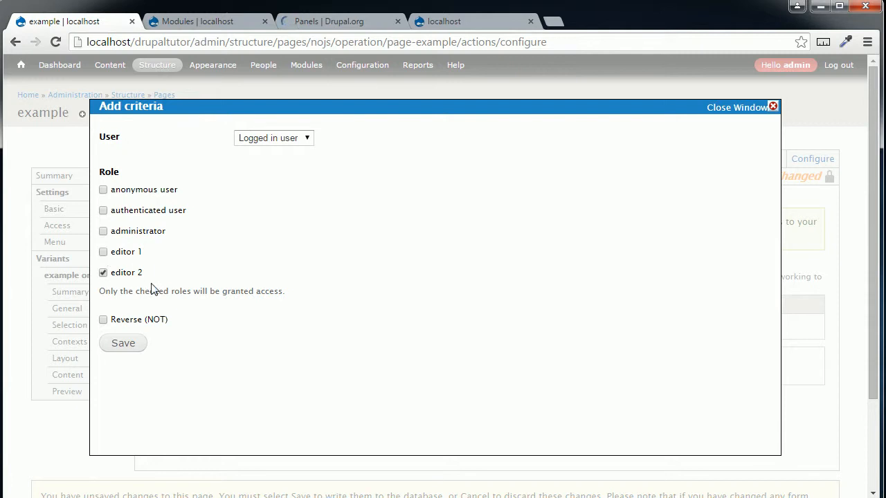
click(122, 345)
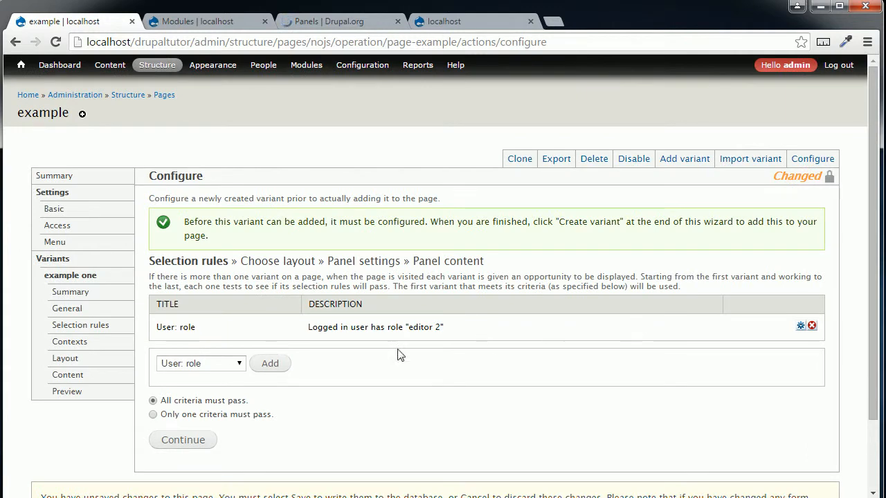
drag(157, 327, 199, 326)
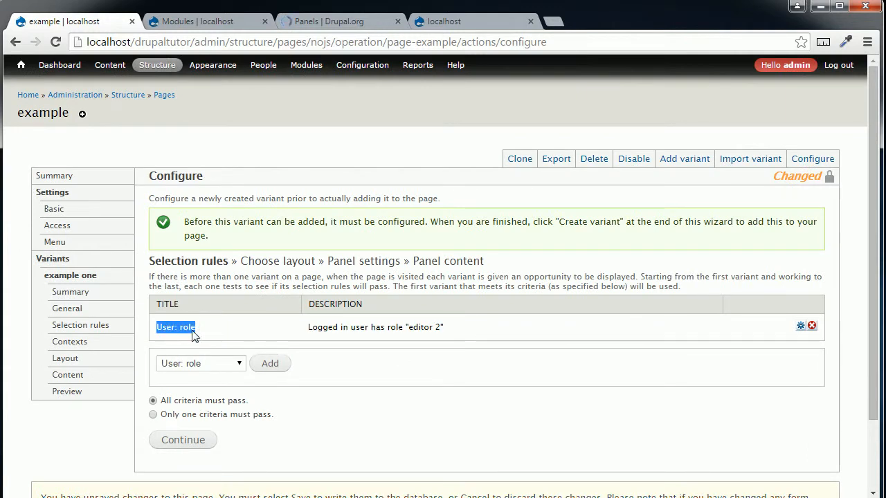
drag(408, 327, 441, 326)
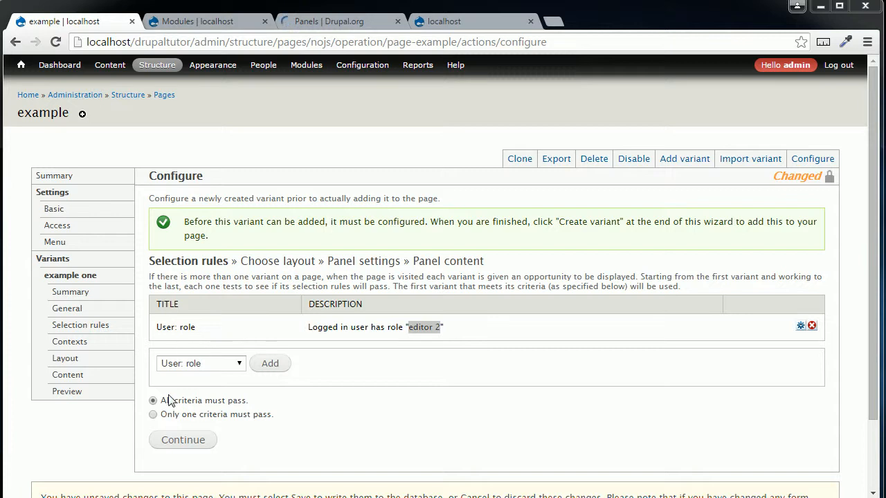
- Accept the selection rules and choose the Three column 33/34/33 layout from the Columns: 3 category for the new variant
click(184, 443)
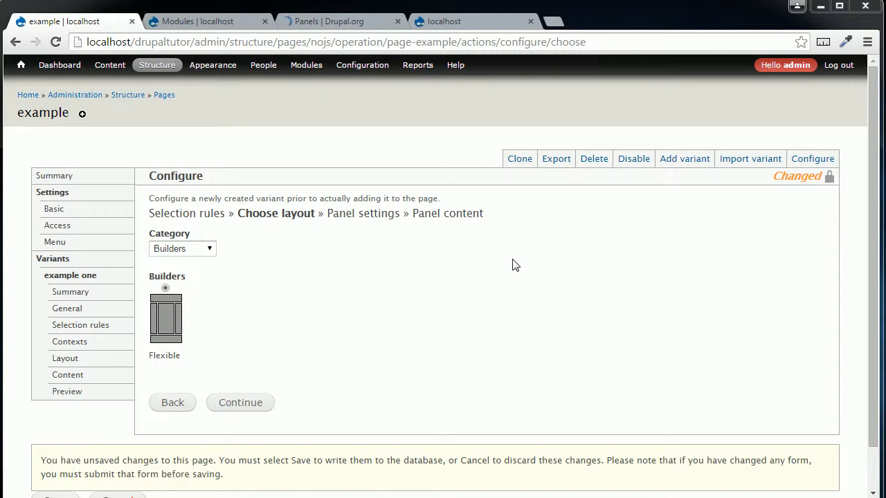
click(198, 254)
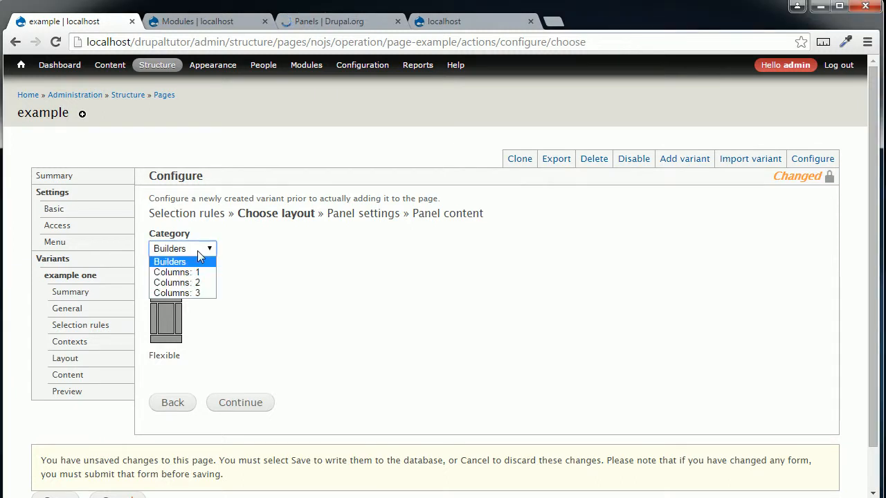
click(206, 294)
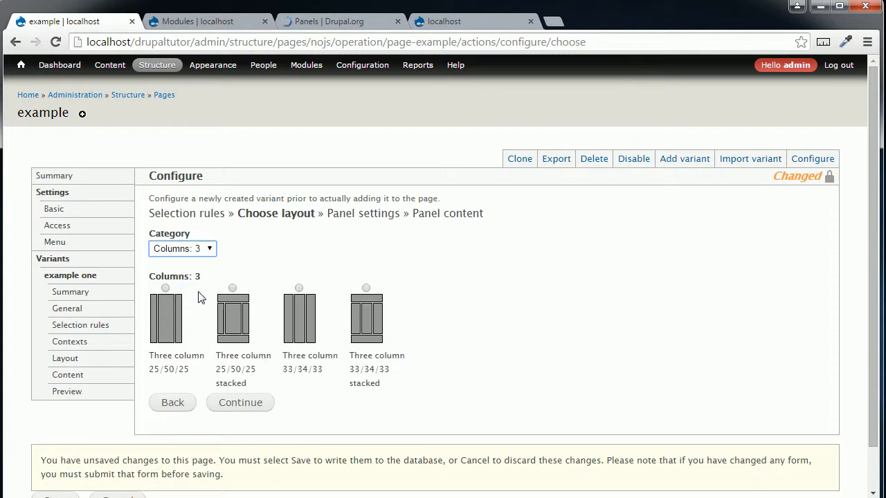
click(299, 289)
click(247, 404)
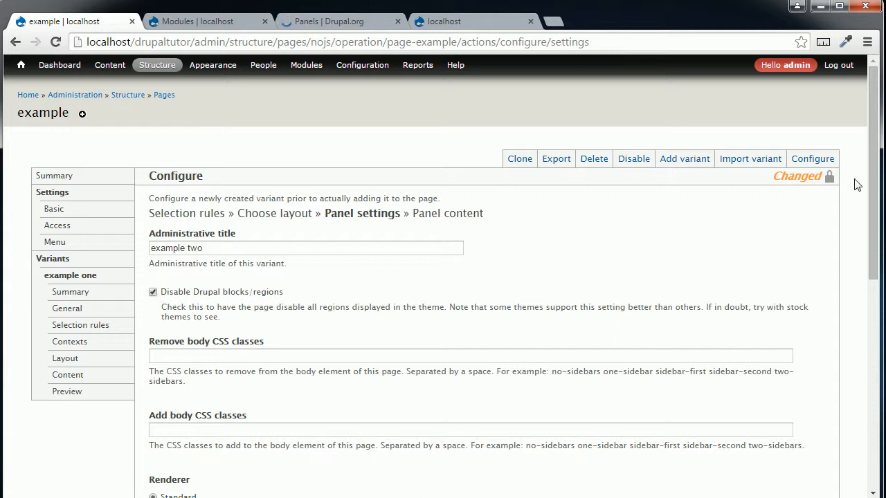
- Set the example two variant's renderer to In-Place Editor and continue to the panel content
drag(871, 176, 873, 256)
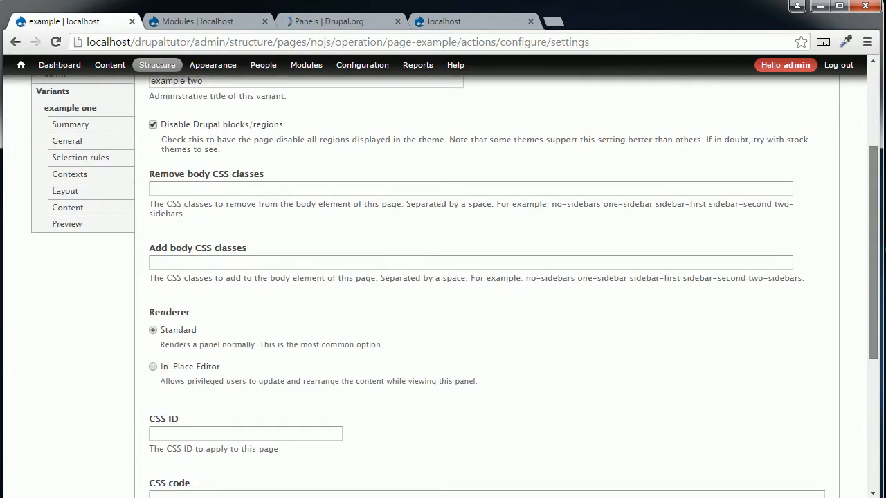
click(153, 367)
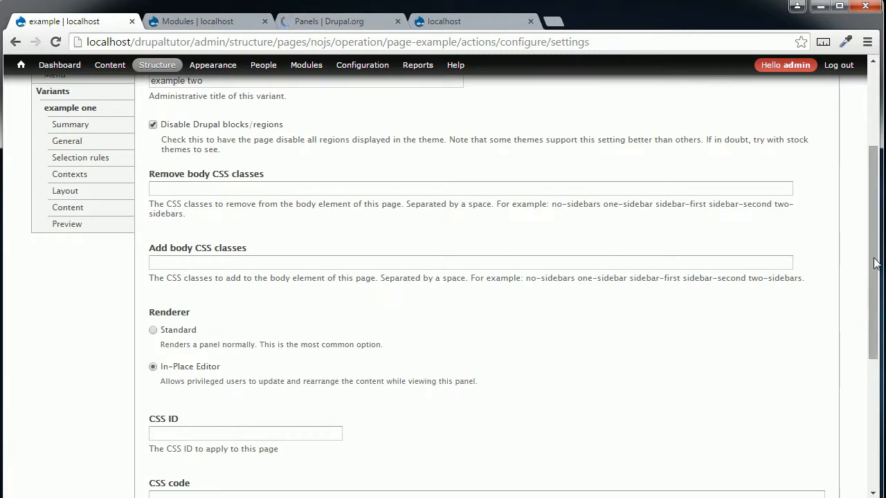
drag(875, 258, 840, 431)
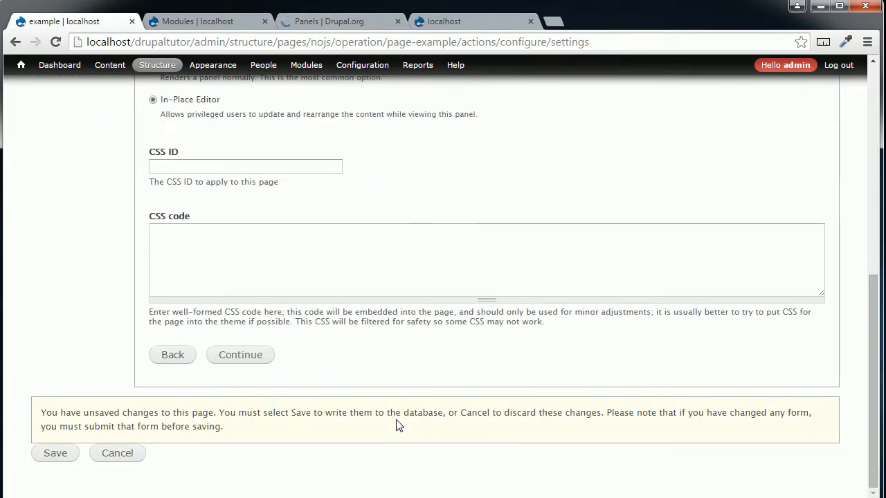
click(260, 365)
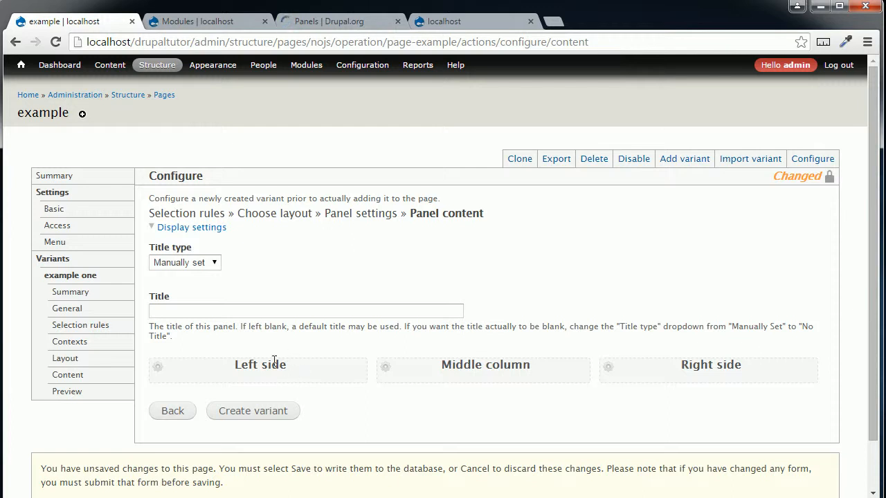
- Set the panel's title type to No title and add the custom block "block one" to the Left side
click(202, 267)
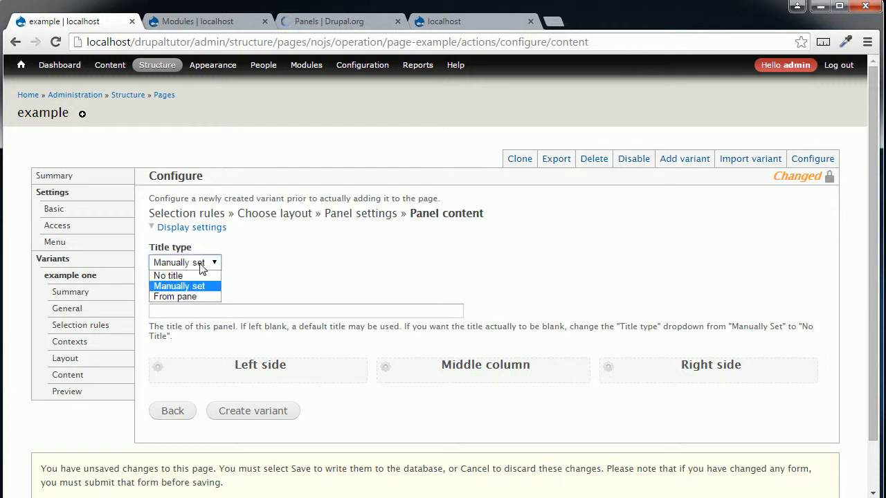
click(195, 276)
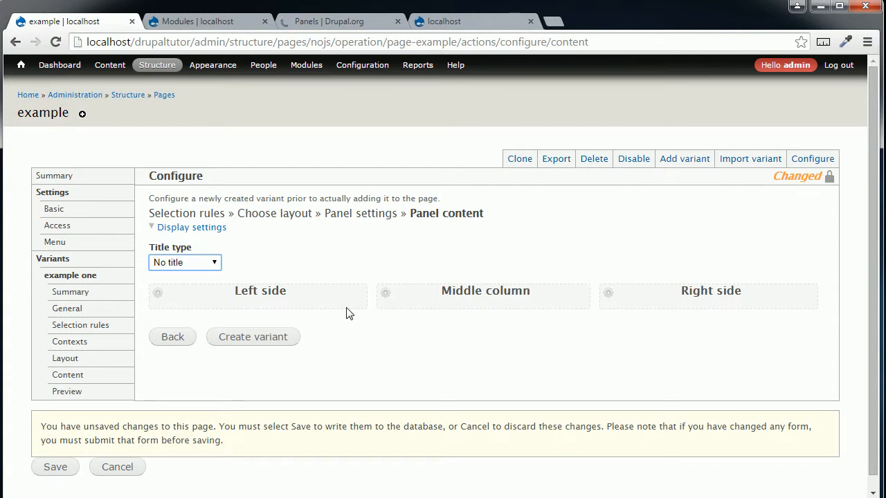
click(157, 299)
click(174, 296)
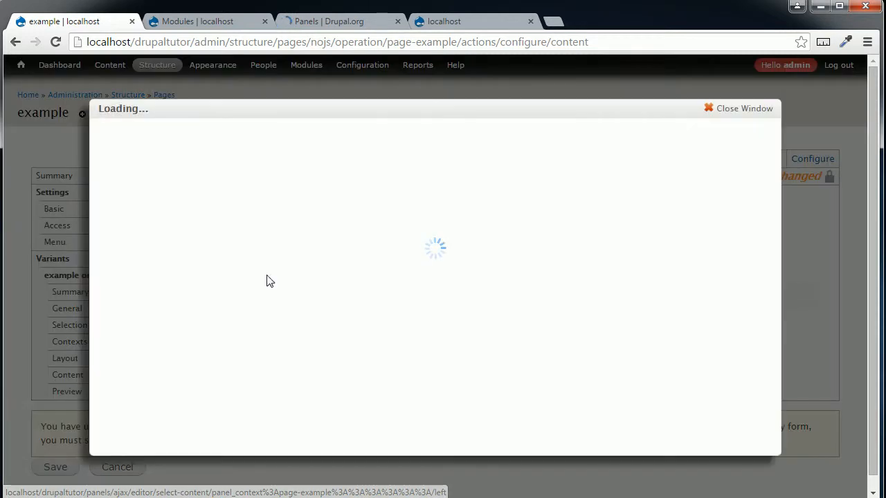
click(134, 161)
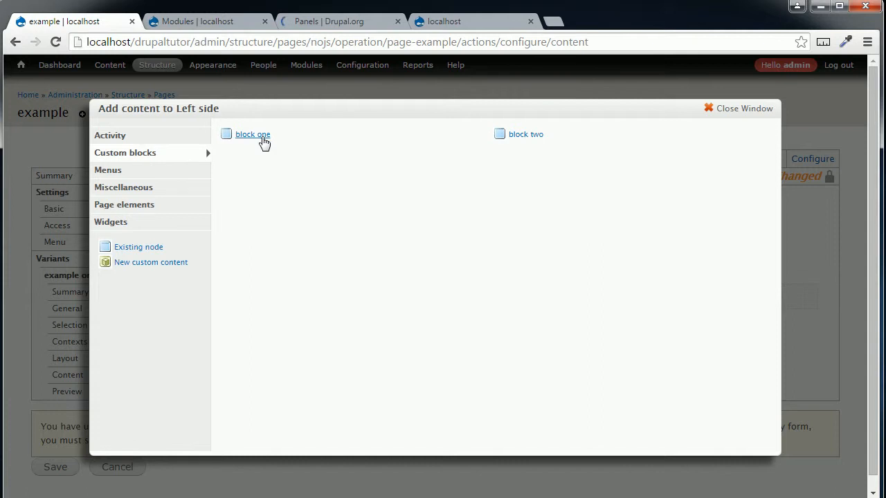
click(264, 142)
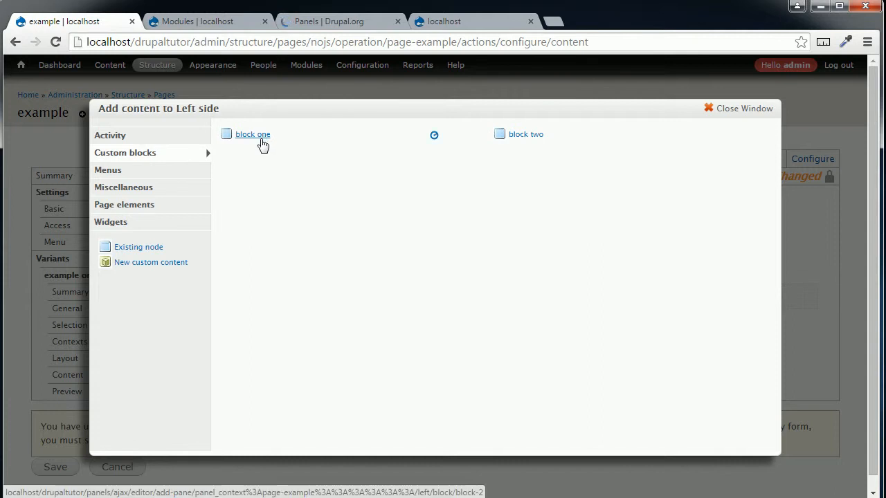
click(139, 181)
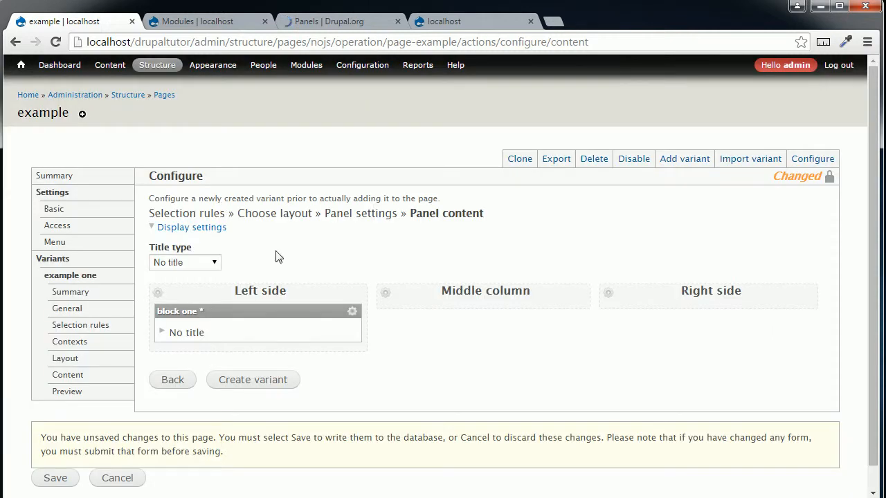
- Add the existing node Article 1 to the Right side with the Teaser build mode
click(607, 294)
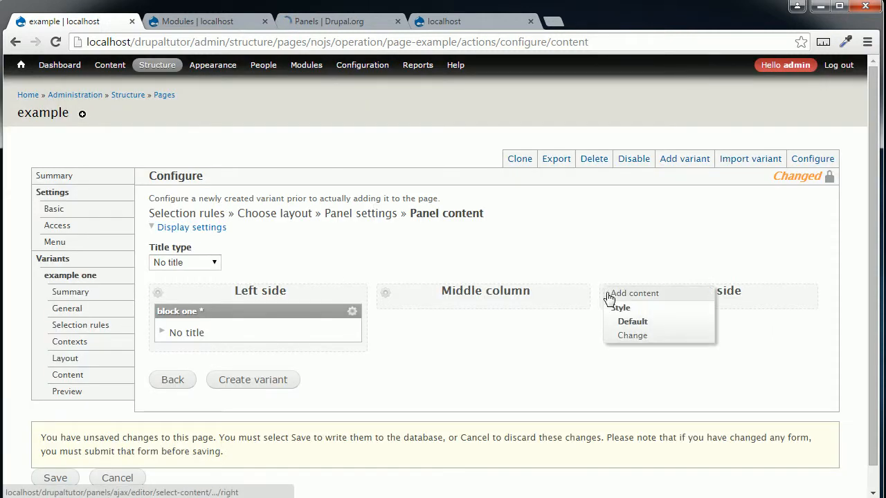
click(624, 294)
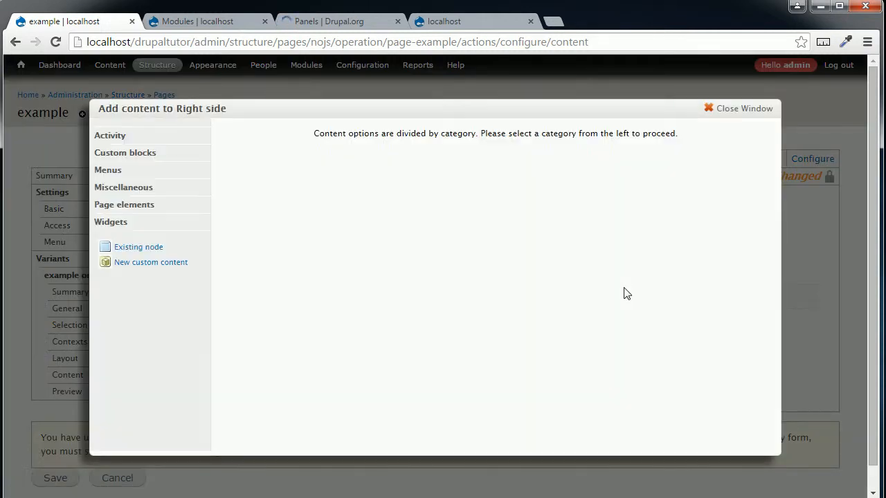
click(142, 251)
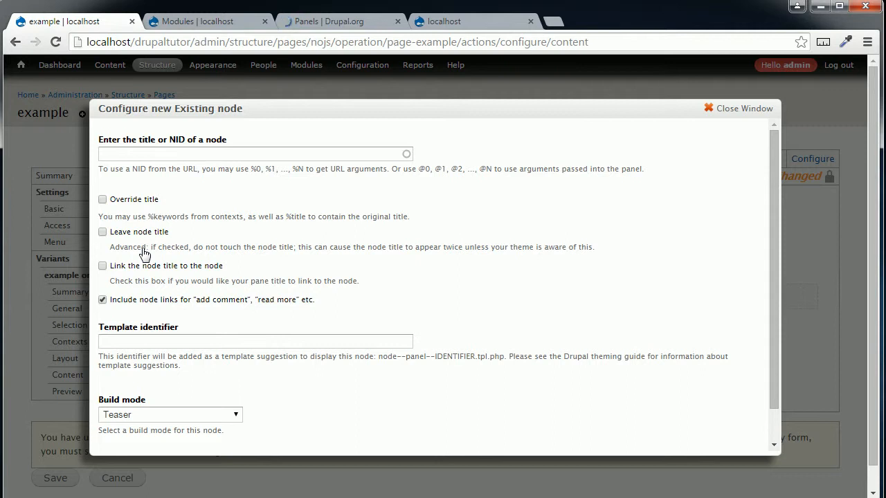
click(251, 153)
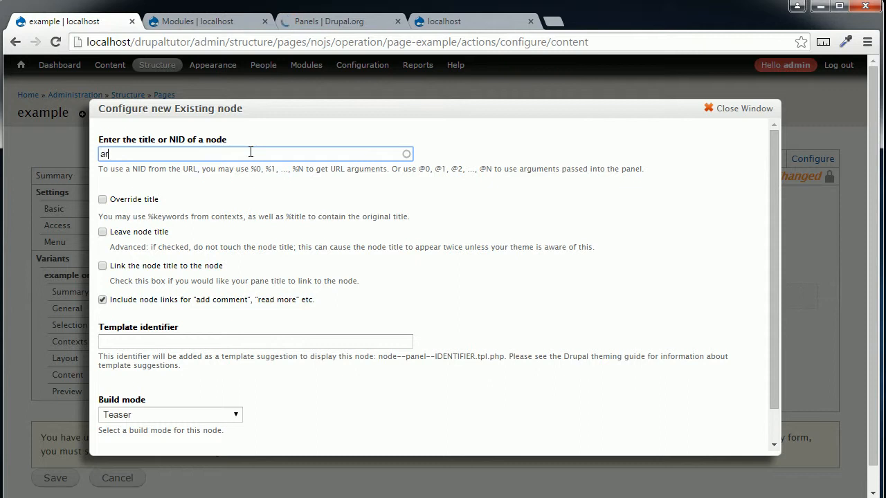
text(t)
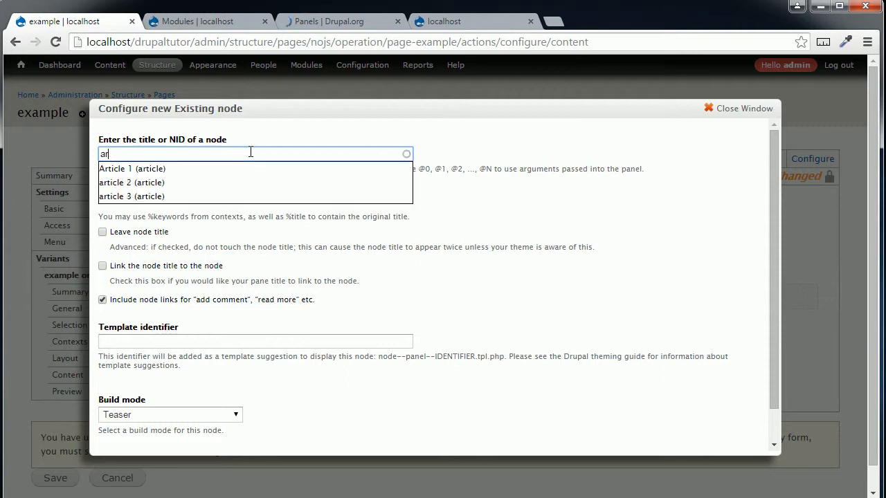
click(187, 169)
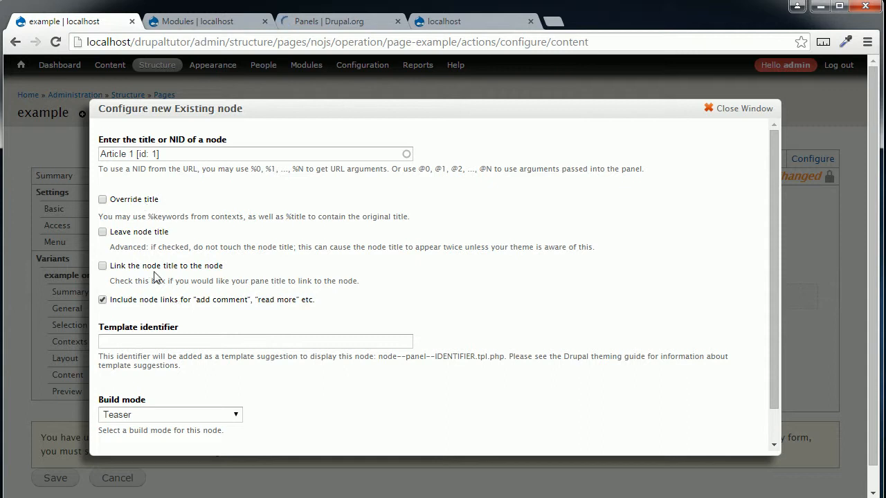
drag(771, 225, 777, 265)
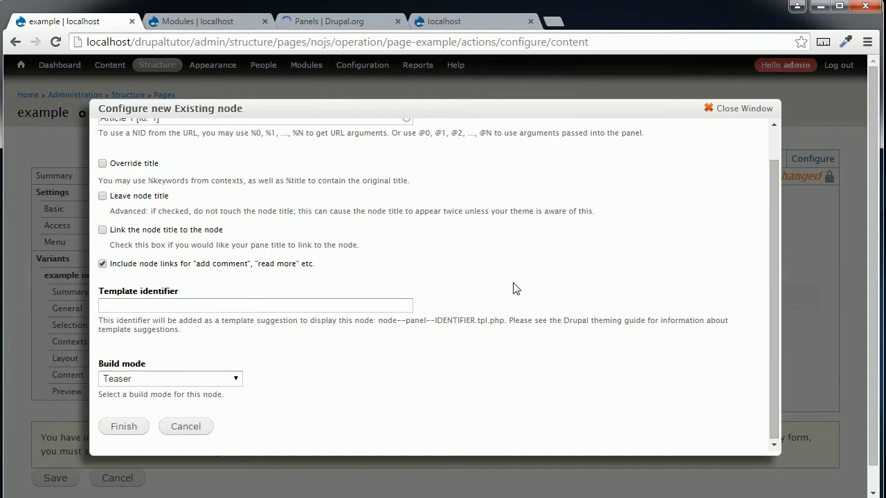
click(197, 380)
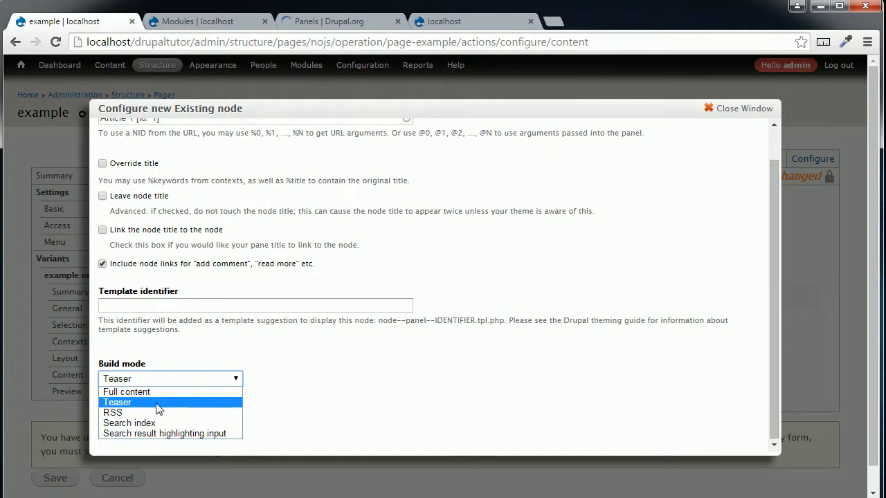
click(157, 409)
click(130, 429)
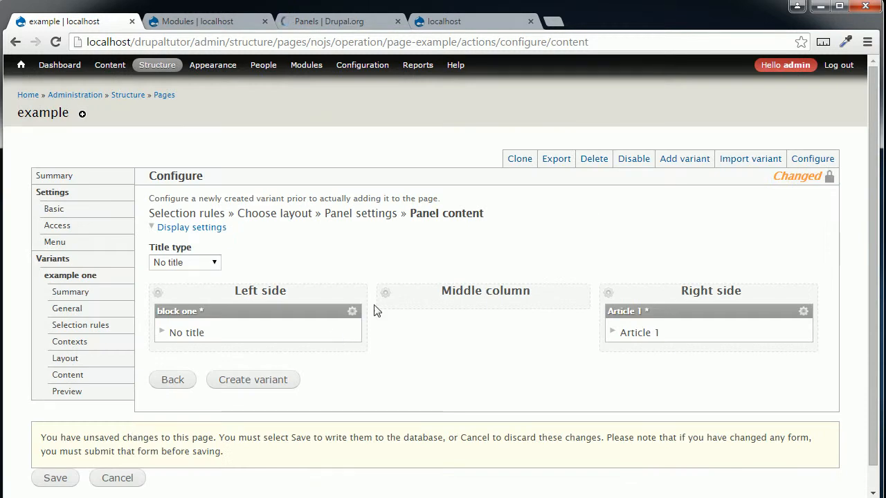
- Add the Who's online activity content to the Middle column and create the variant
click(386, 294)
click(407, 294)
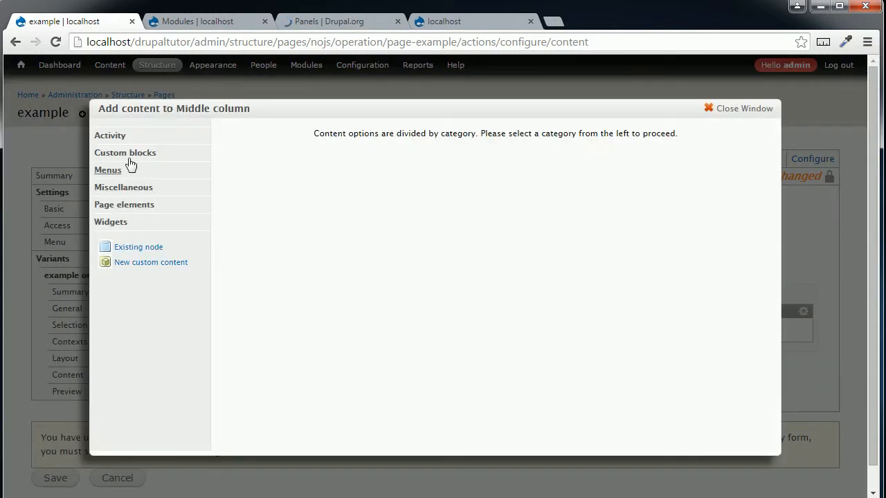
click(118, 141)
click(531, 136)
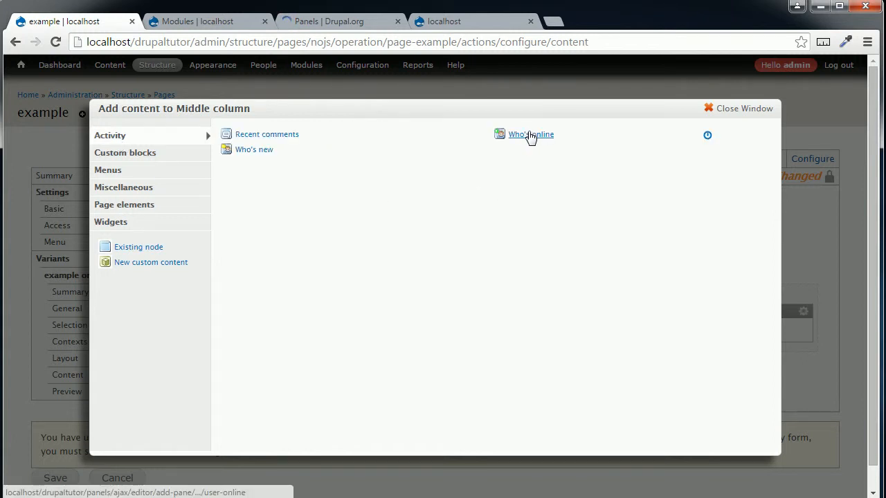
click(110, 184)
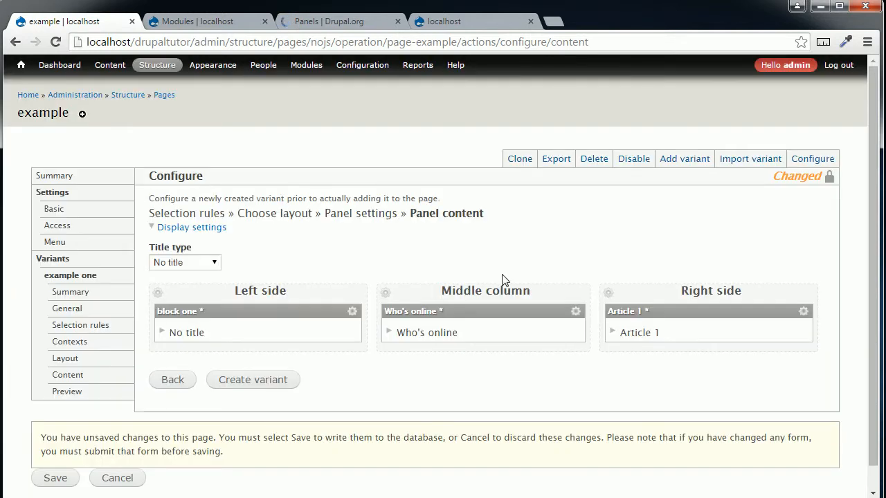
click(256, 385)
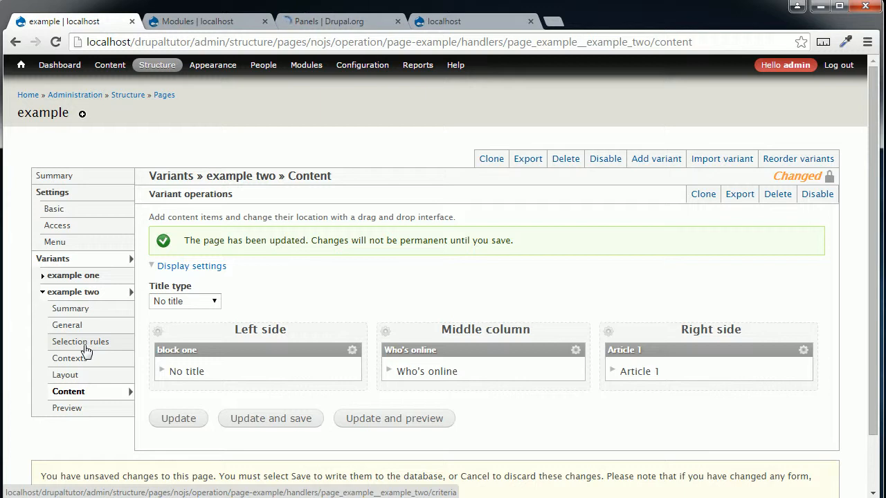
- Add a User: role selection rule to the example one variant requiring the logged-in user's editor 1 role, and update and save
click(77, 277)
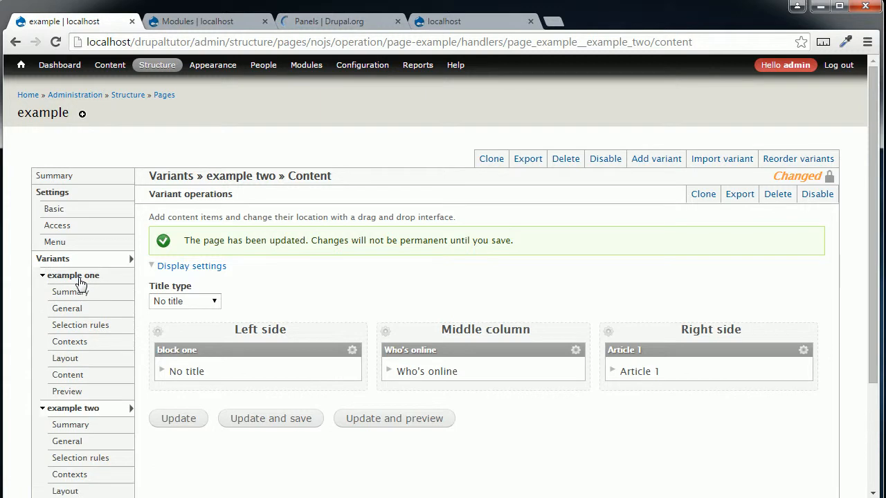
click(83, 329)
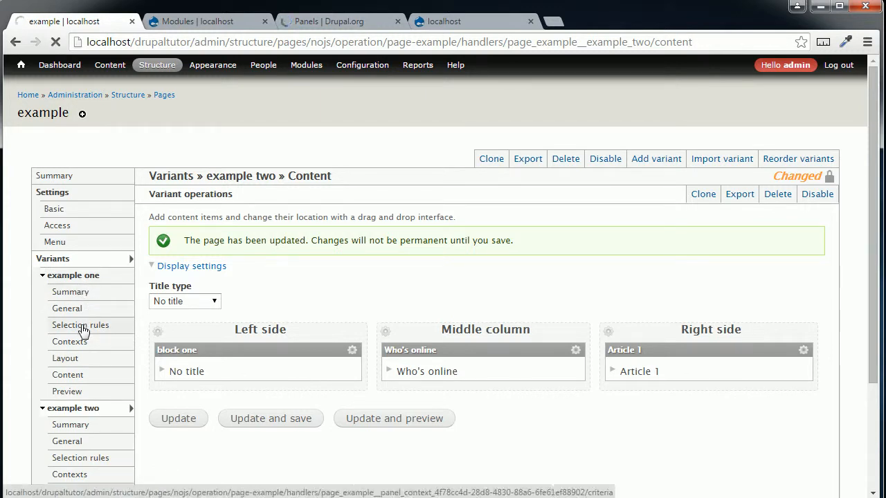
click(216, 315)
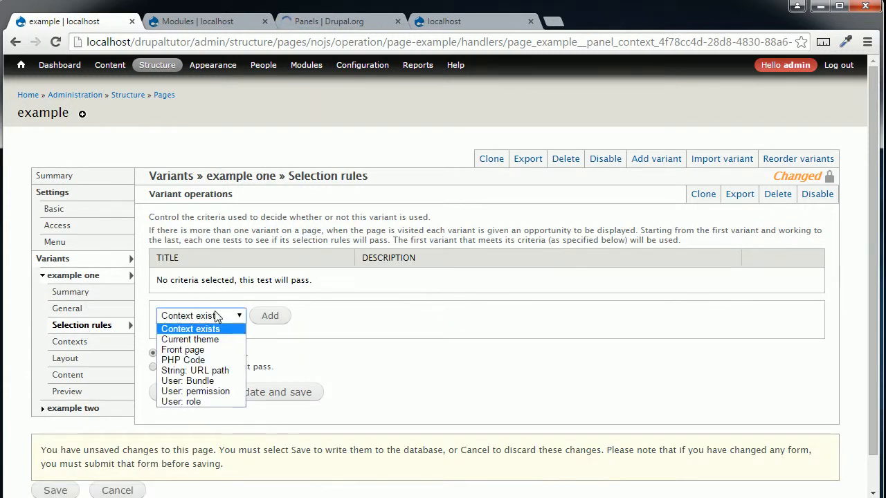
click(206, 402)
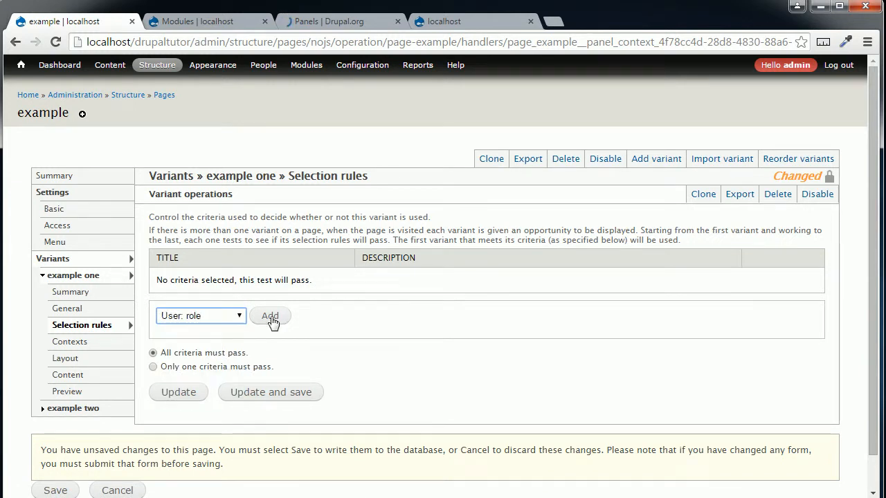
click(270, 315)
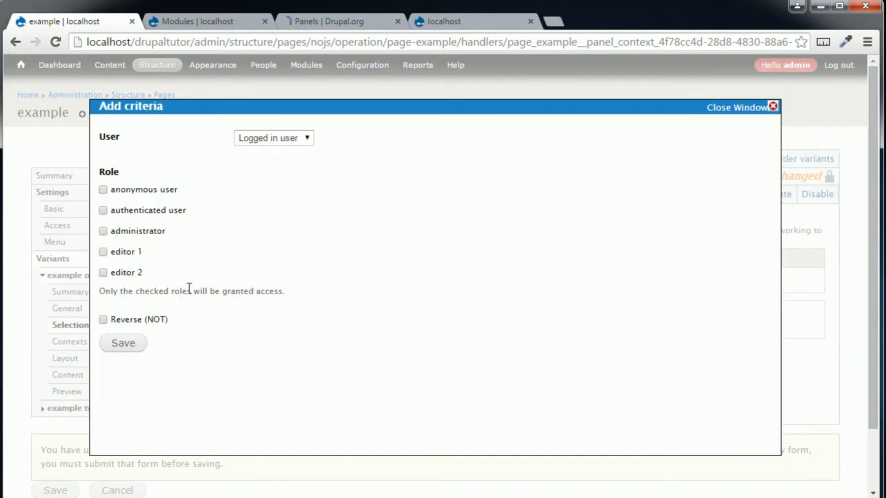
click(103, 251)
click(125, 344)
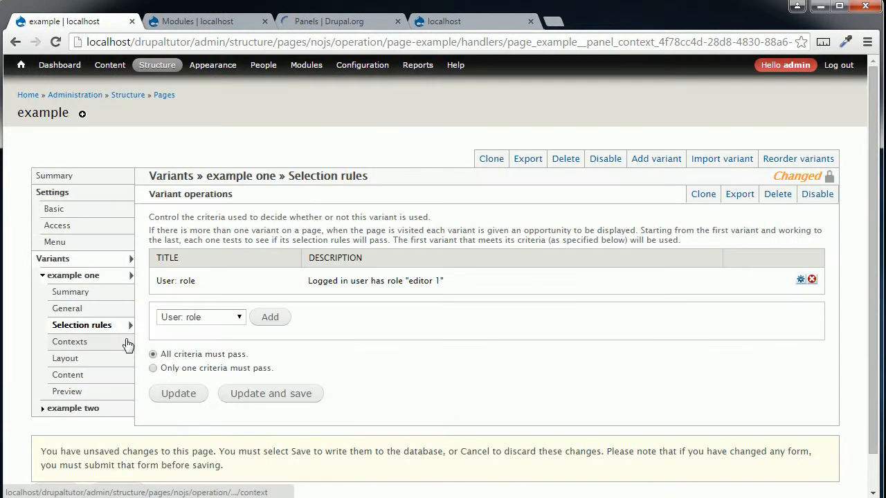
click(272, 395)
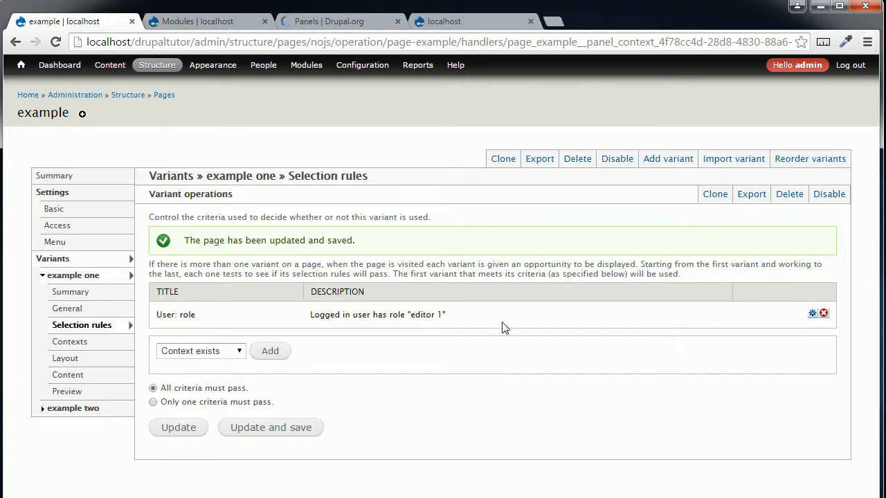
click(286, 434)
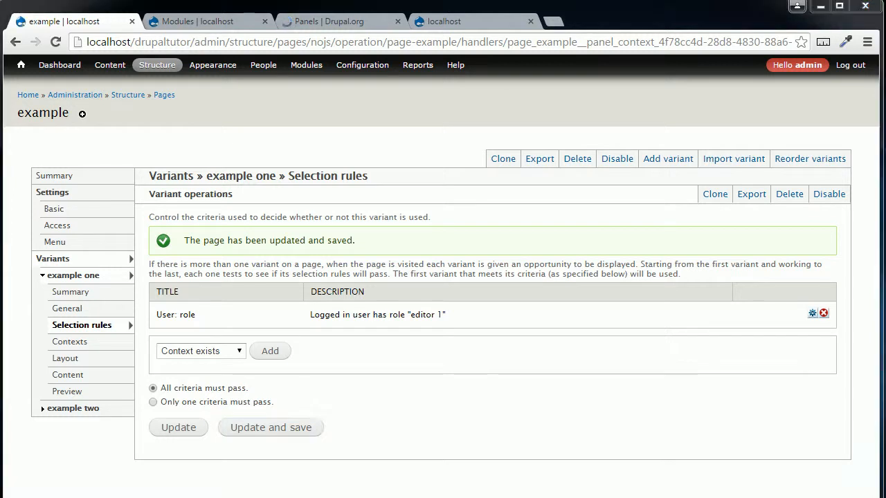
- Open a new incognito browser window
click(866, 42)
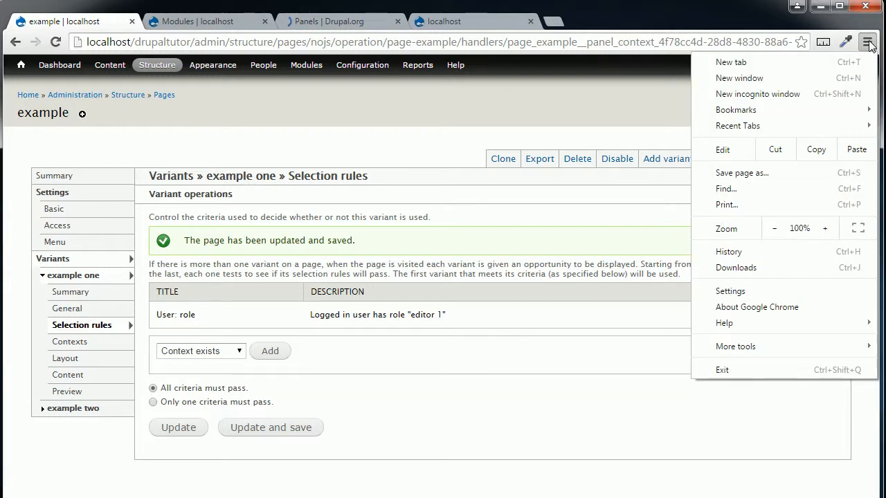
click(793, 100)
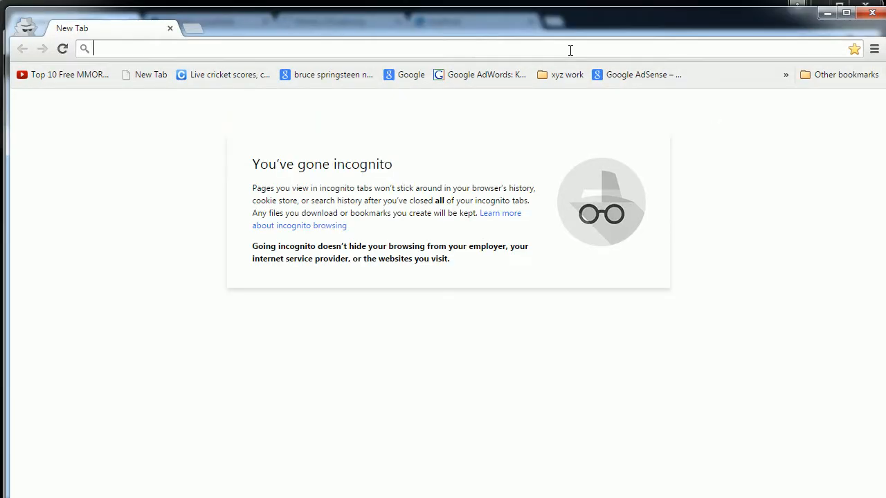
text(drupal)
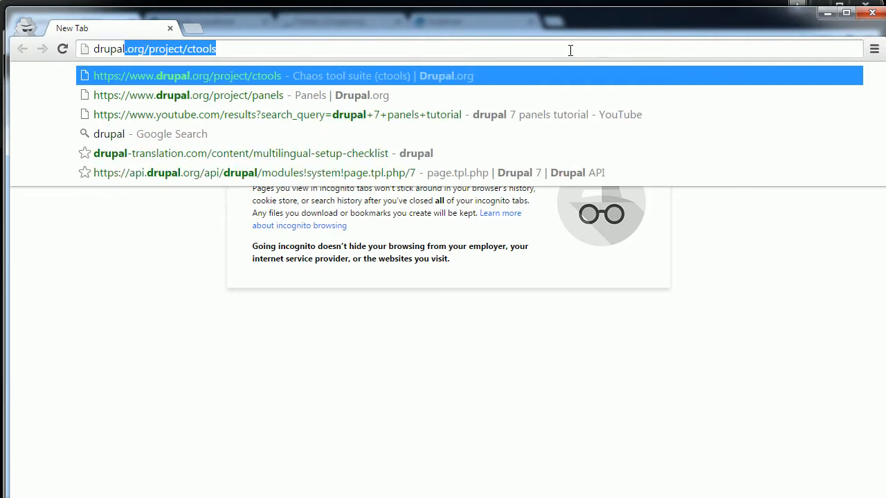
key(BackSpace)
key(BackSpace)
key(BackSpace)
key(BackSpace)
key(BackSpace)
key(BackSpace)
key(BackSpace)
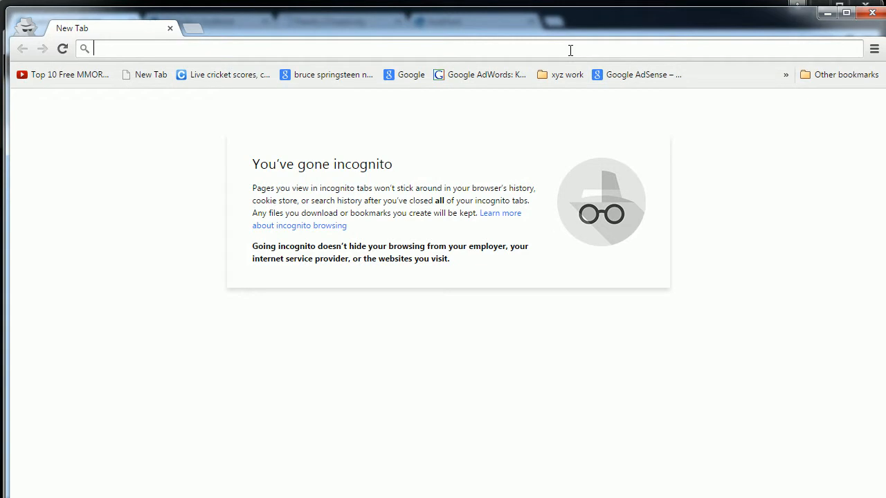
- Load the site's front page at localhost/drupaltutor in the incognito window
text(localhost)
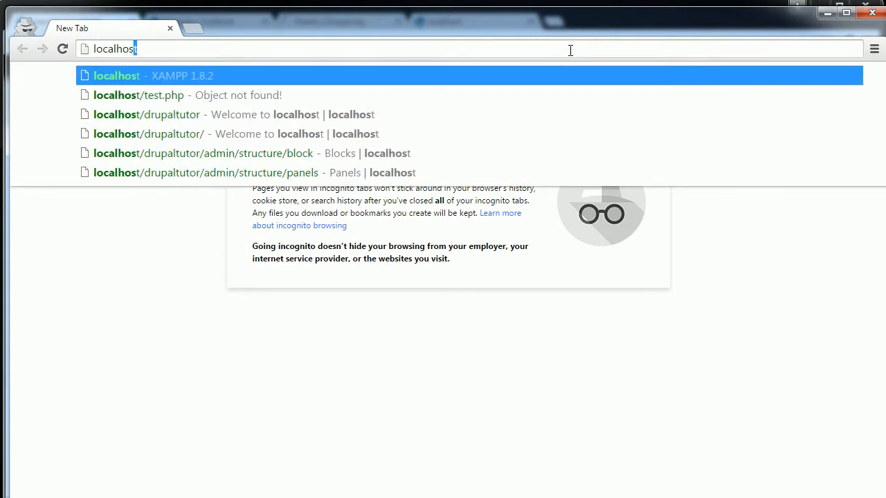
key(Down)
key(Down)
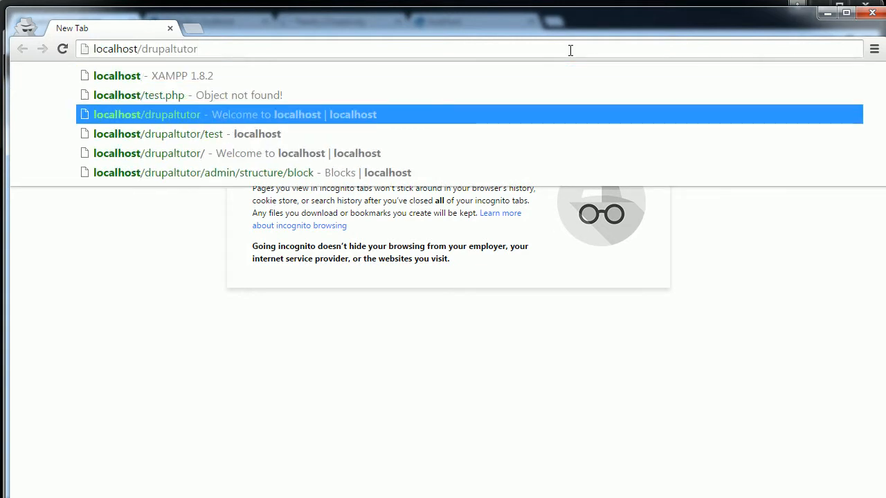
text(/ex)
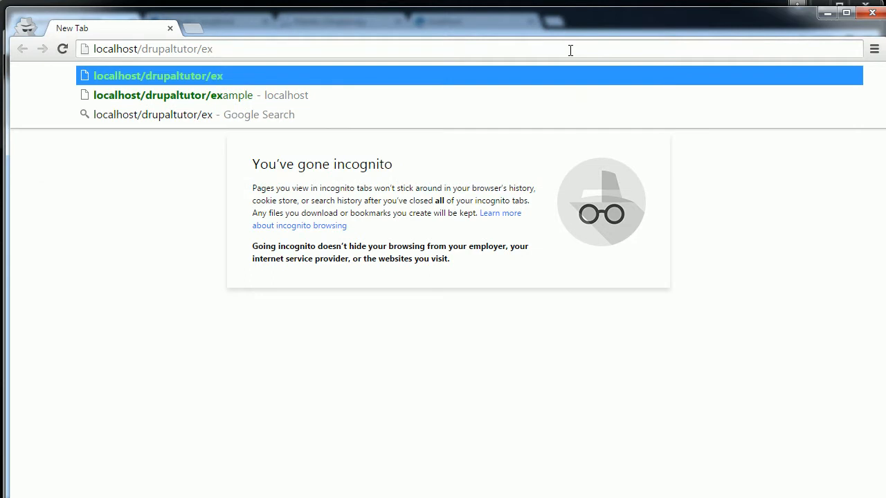
key(BackSpace)
key(BackSpace)
key(BackSpace)
key(Return)
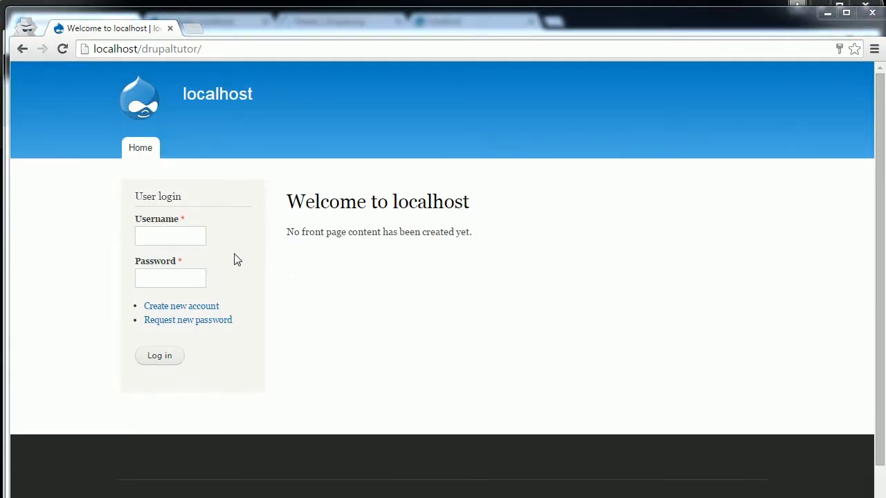
- Log in to the site as editor one, entering the account password
click(187, 235)
text(editore)
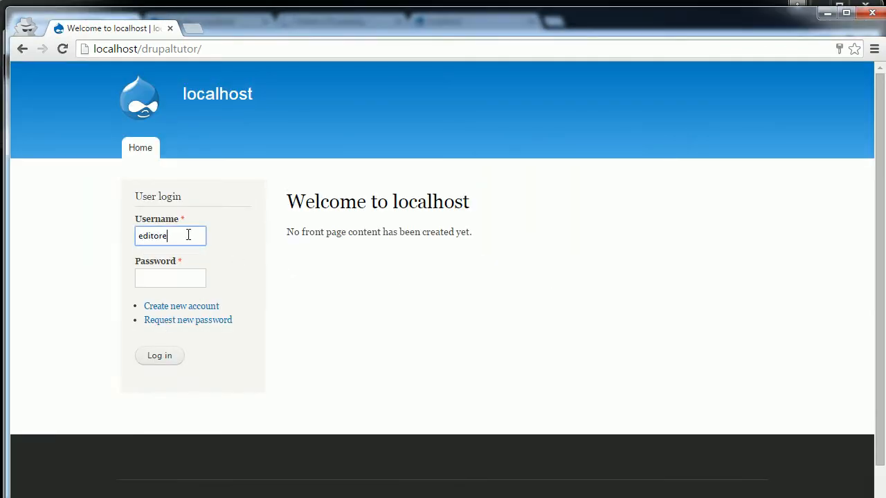
key(BackSpace)
key(Down)
key(Down)
key(Down)
key(Down)
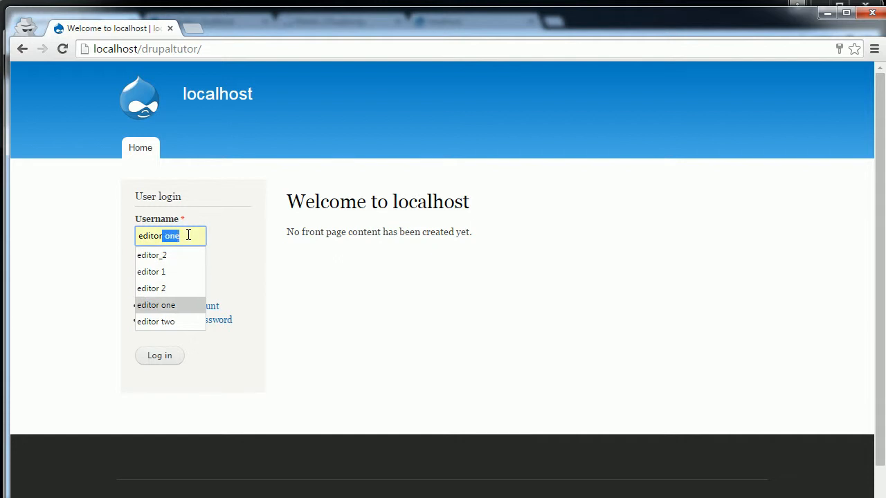
key(Return)
click(181, 282)
text(••••••••)
click(165, 360)
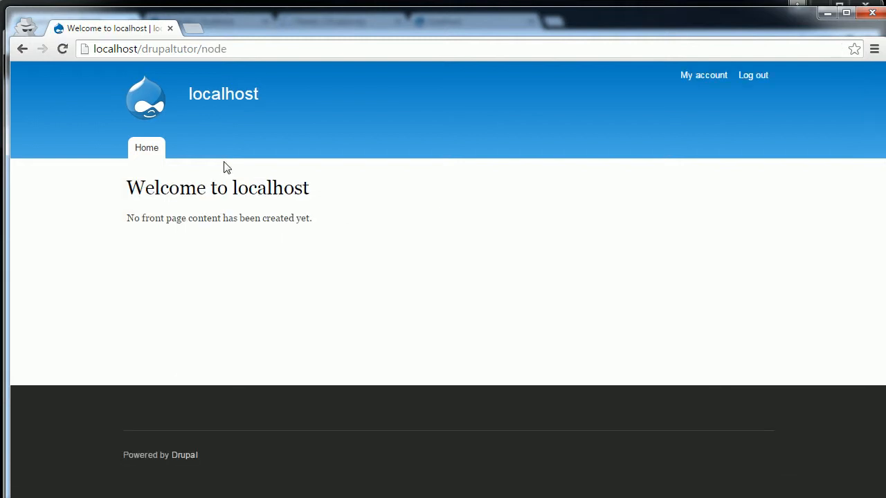
- Open localhost/drupaltutor/example to check the panel page as editor one
click(250, 47)
click(253, 47)
key(BackSpace)
key(BackSpace)
key(BackSpace)
key(BackSpace)
text(example)
key(Return)
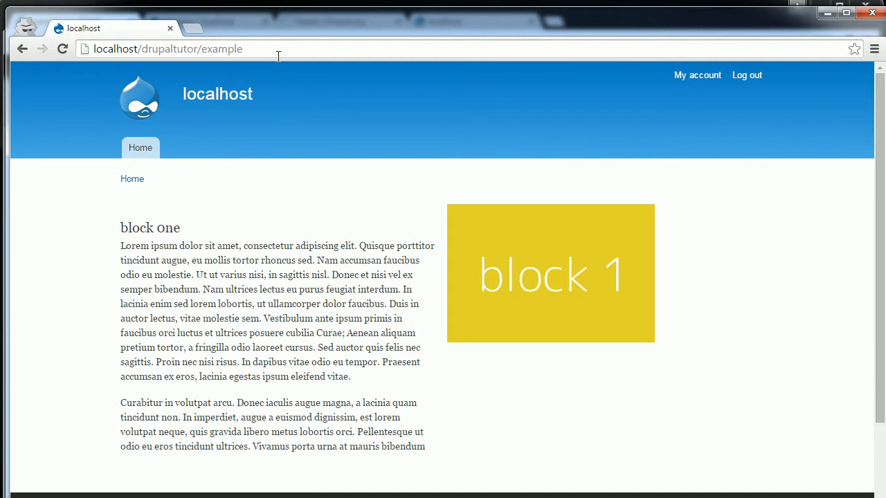
- Log out and log back in as editor two, entering the account password
click(746, 76)
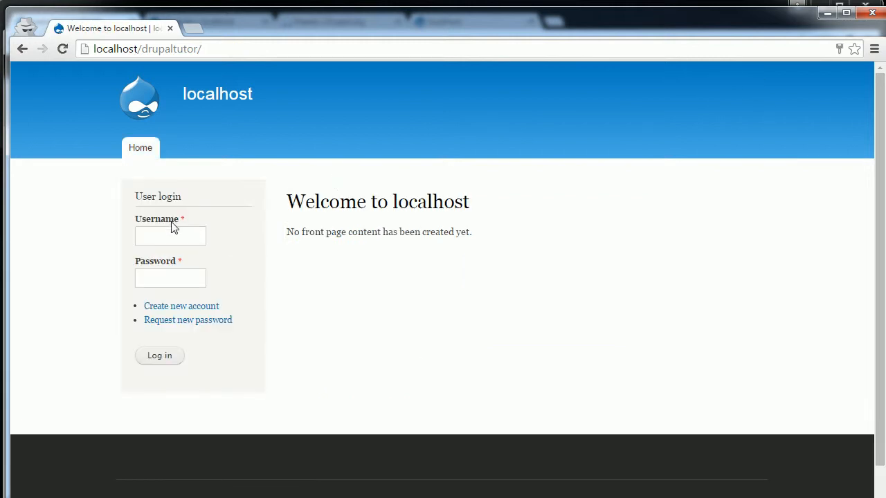
click(178, 235)
text(editor)
key(Down)
key(Down)
key(Down)
key(Down)
key(Down)
key(Return)
click(177, 277)
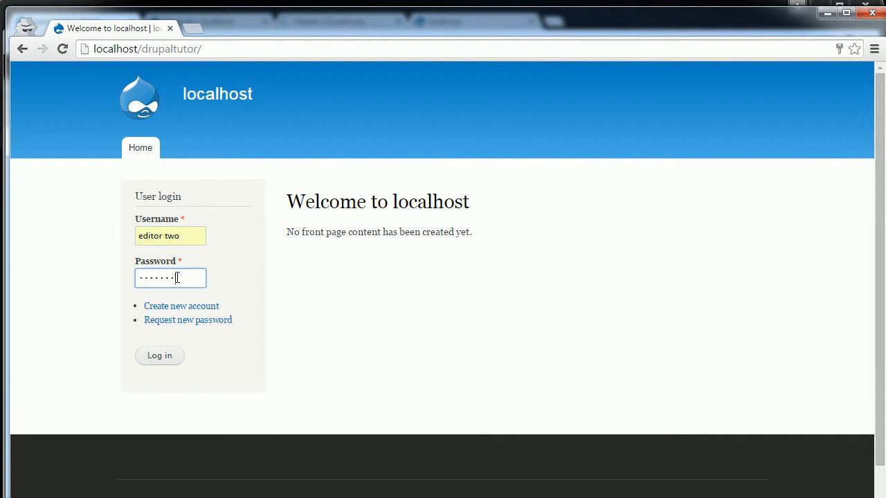
click(161, 358)
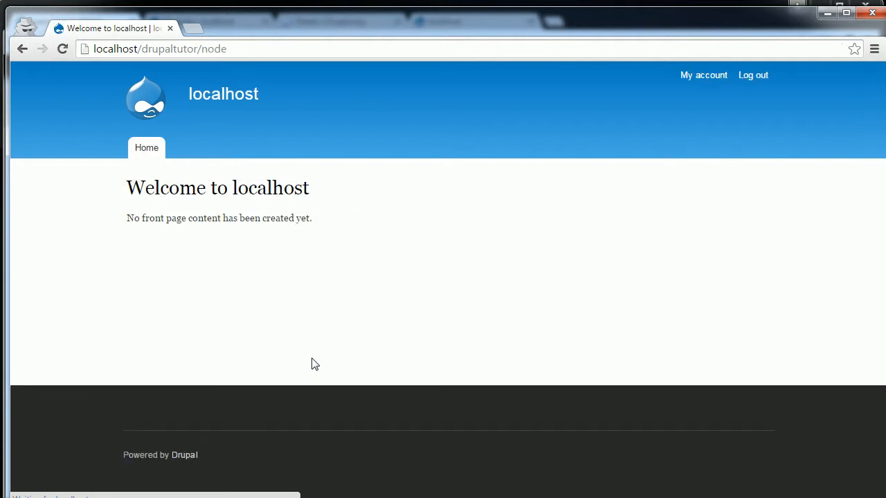
- Open the example page as editor two and examine the content of its columns
double_click(201, 48)
text(example)
key(Return)
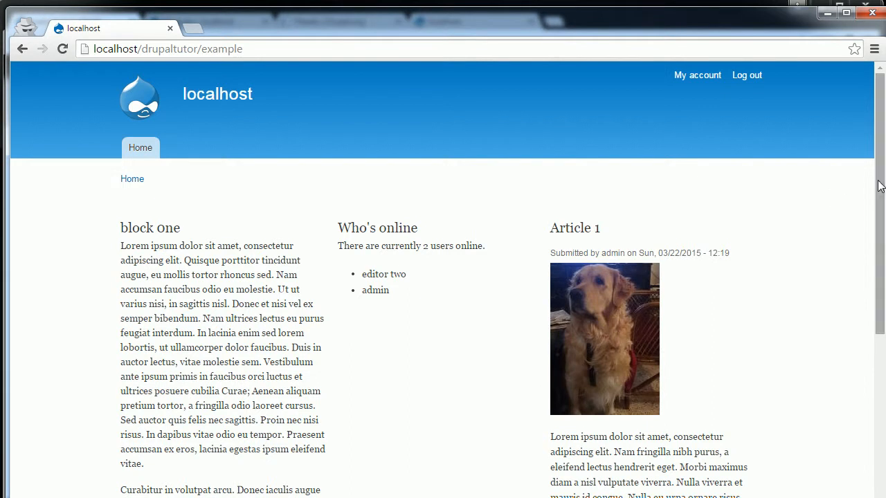
scroll(869, 191, down, 4)
scroll(804, 257, up, 3)
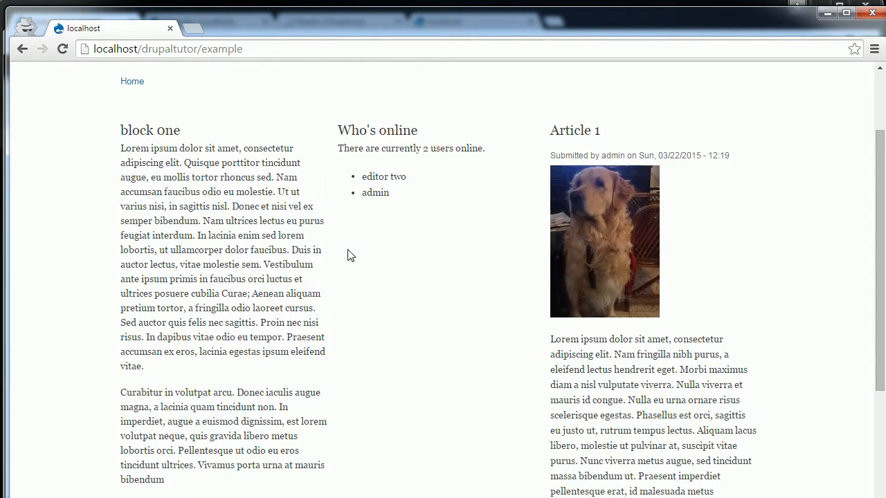
drag(120, 132, 298, 468)
drag(338, 130, 430, 193)
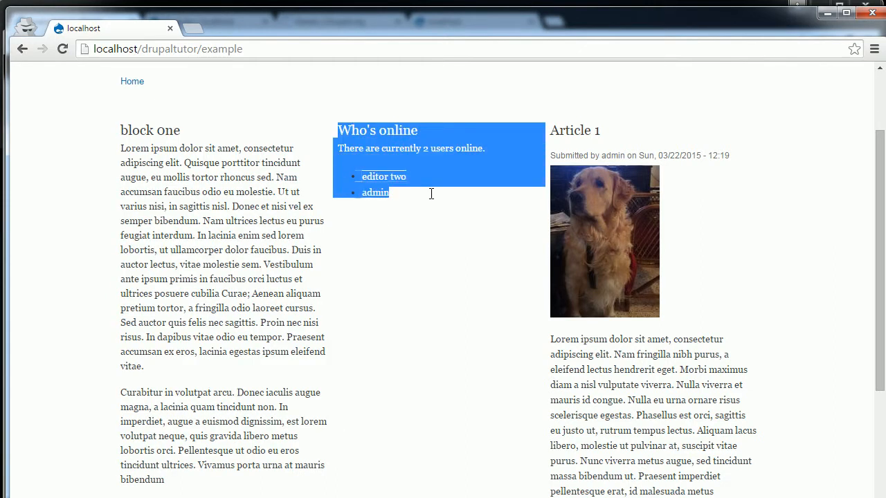
click(433, 253)
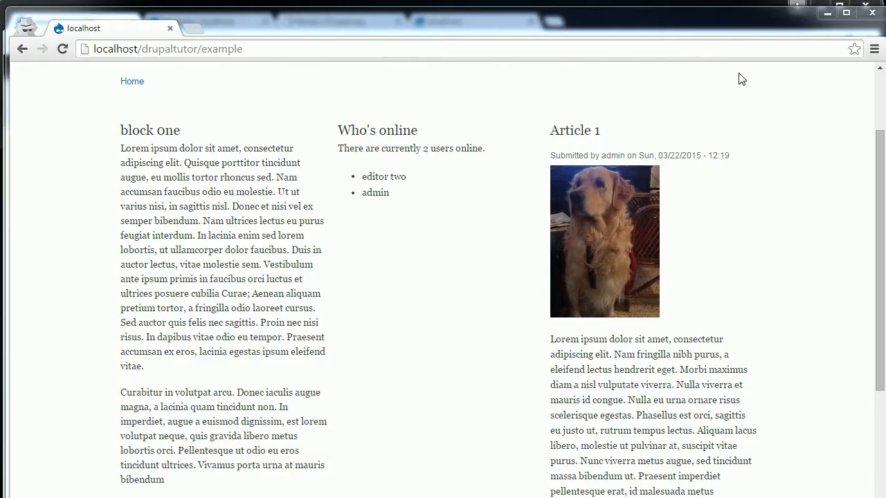
- Return to the admin browser window and open the content settings of the example one variant
click(826, 13)
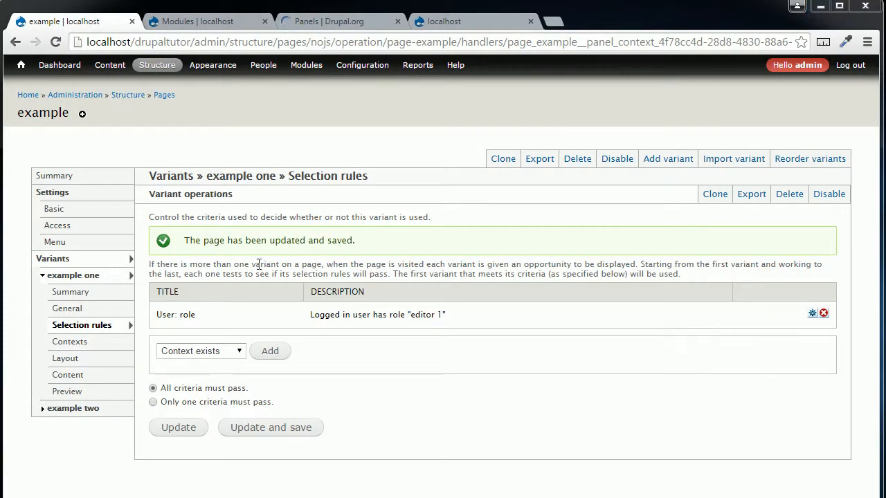
click(42, 275)
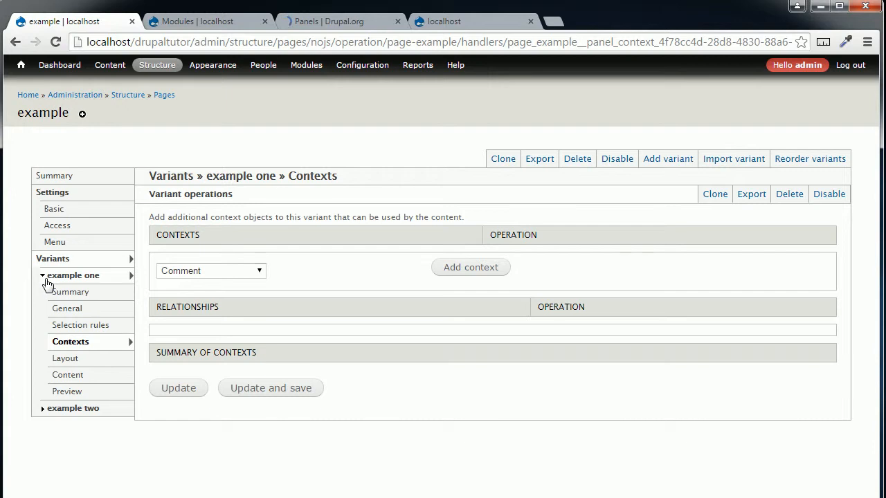
click(76, 380)
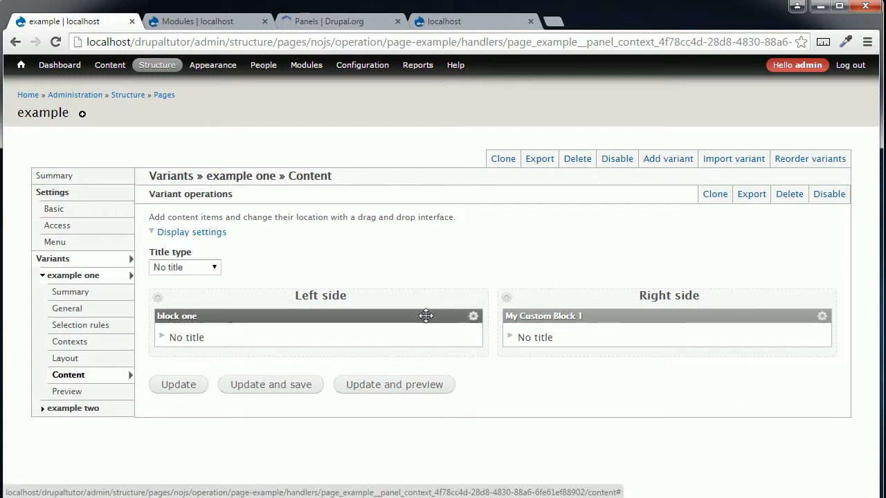
- Add a User: permission visibility rule to block one requiring the logged-in user's Create panel nodes permission, and update and save the page
click(473, 317)
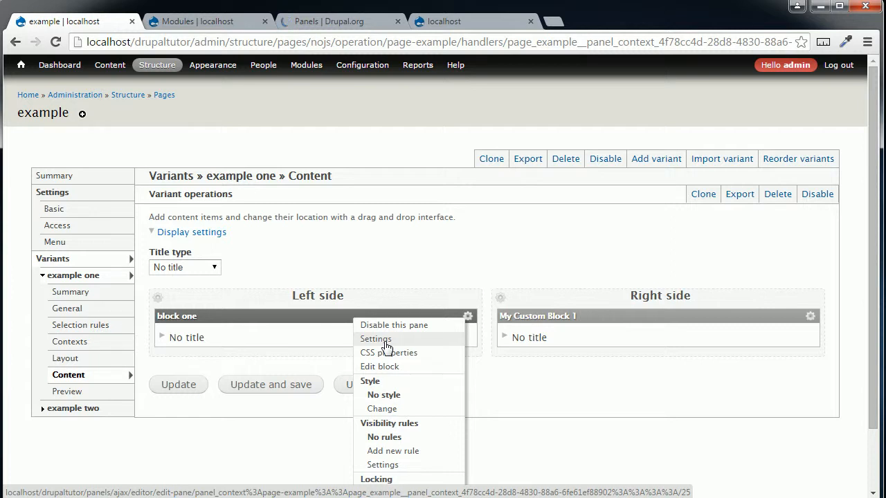
click(393, 452)
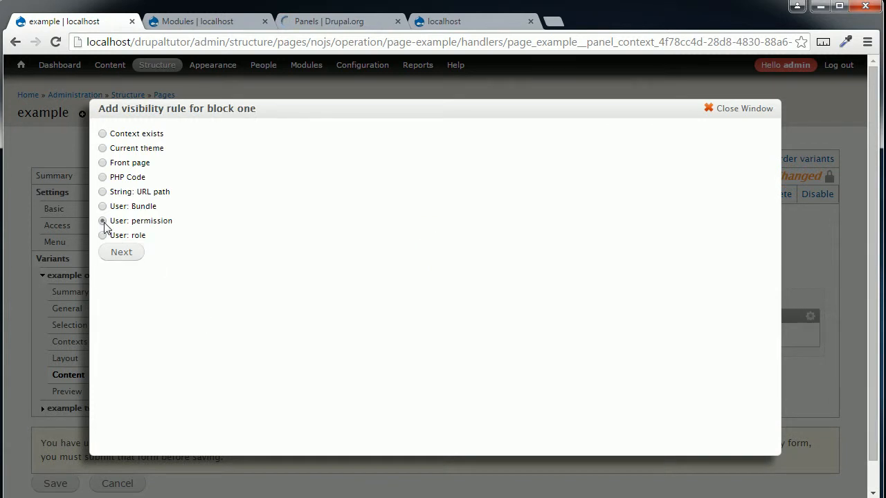
click(125, 257)
click(457, 206)
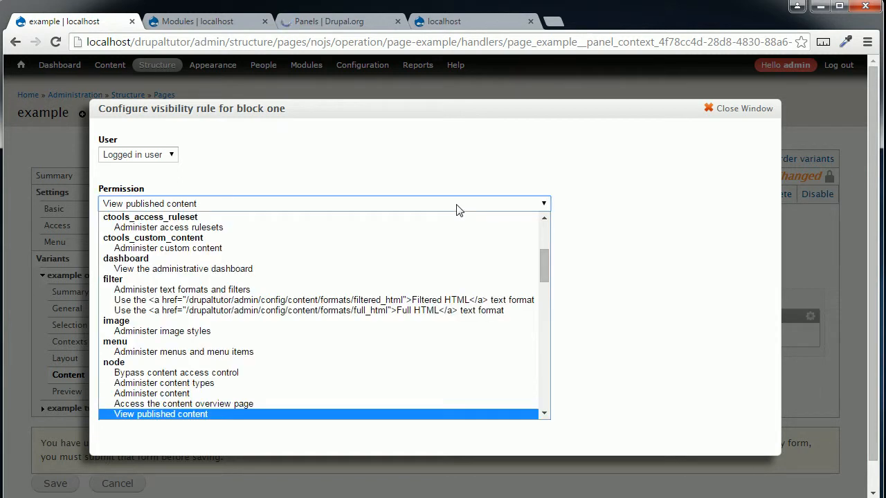
key(p)
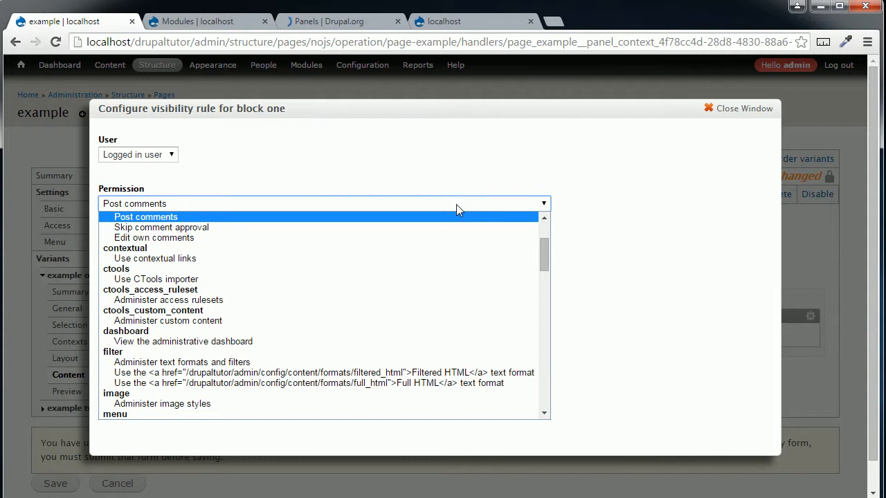
click(752, 293)
click(545, 206)
drag(546, 248, 557, 321)
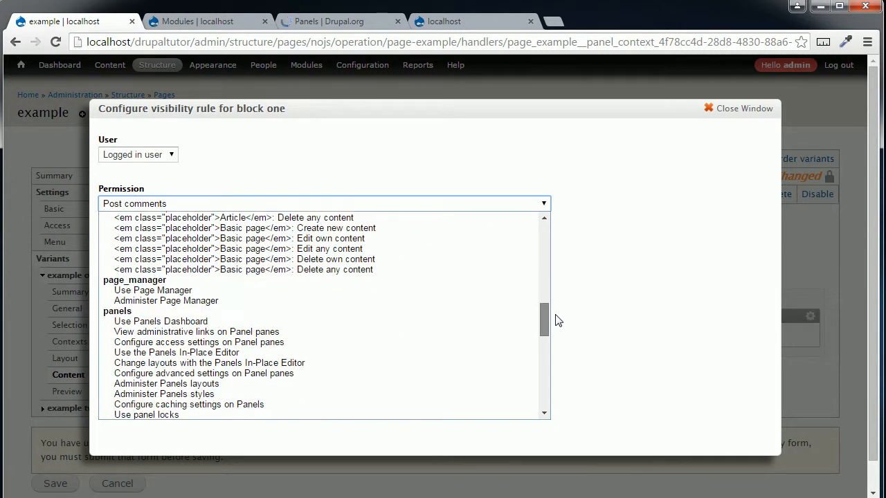
drag(559, 324, 561, 336)
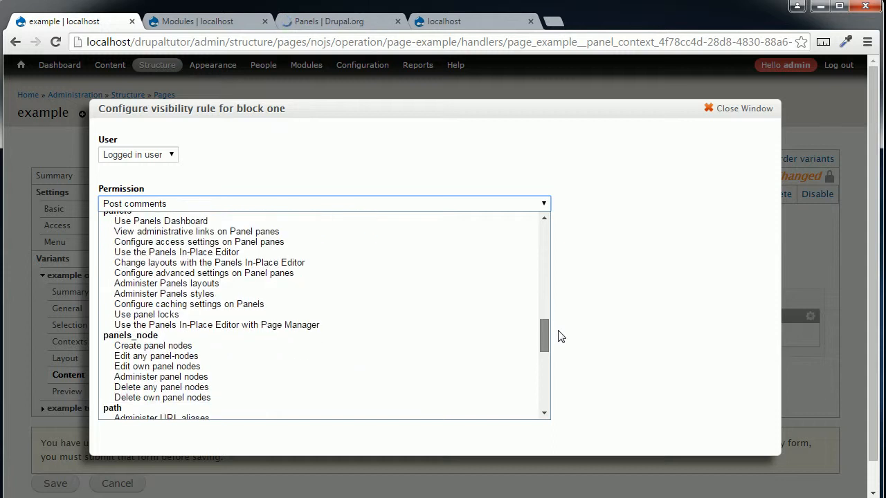
click(174, 346)
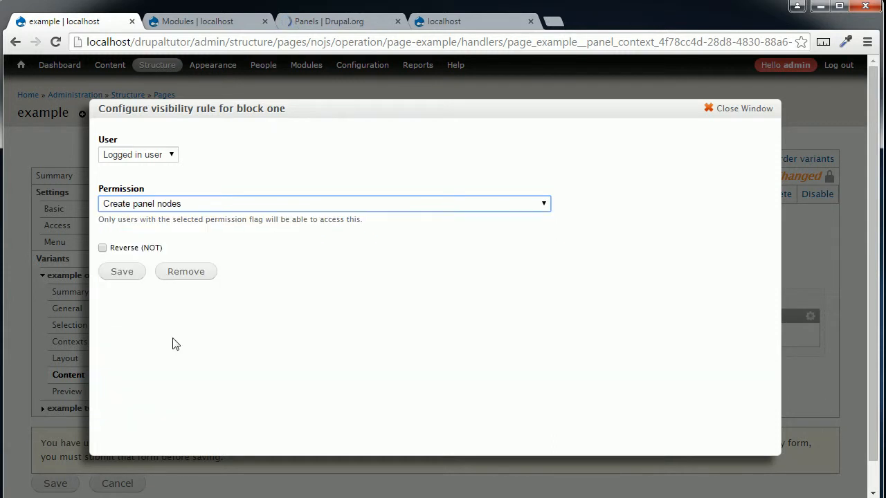
click(130, 274)
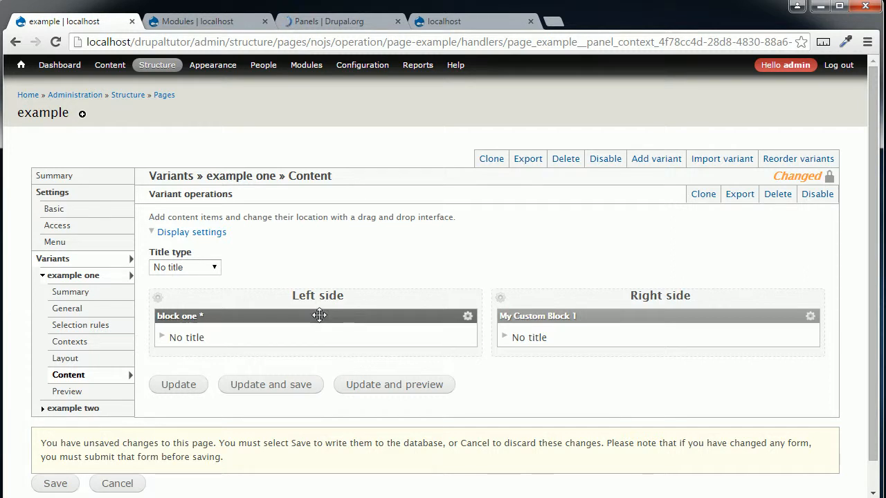
click(295, 385)
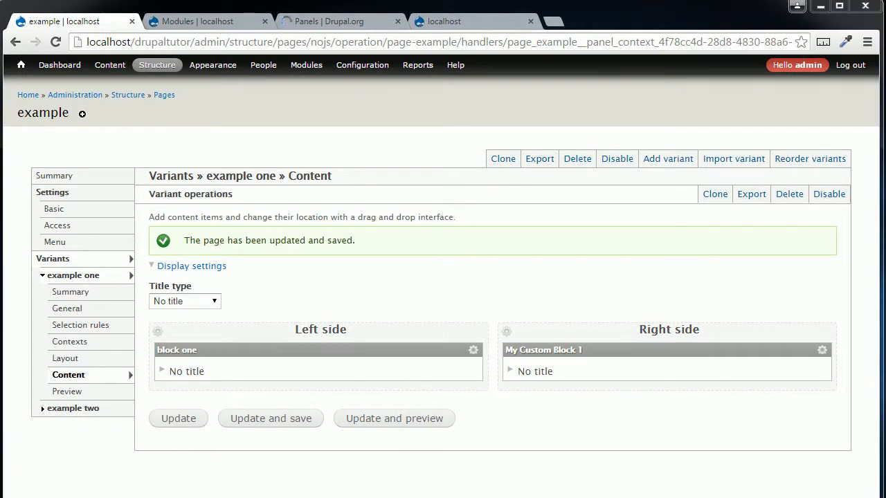
- Open the user permissions page, search it for "panels" and check the Create panel nodes permission in the Panel nodes section
mouse_move(263, 69)
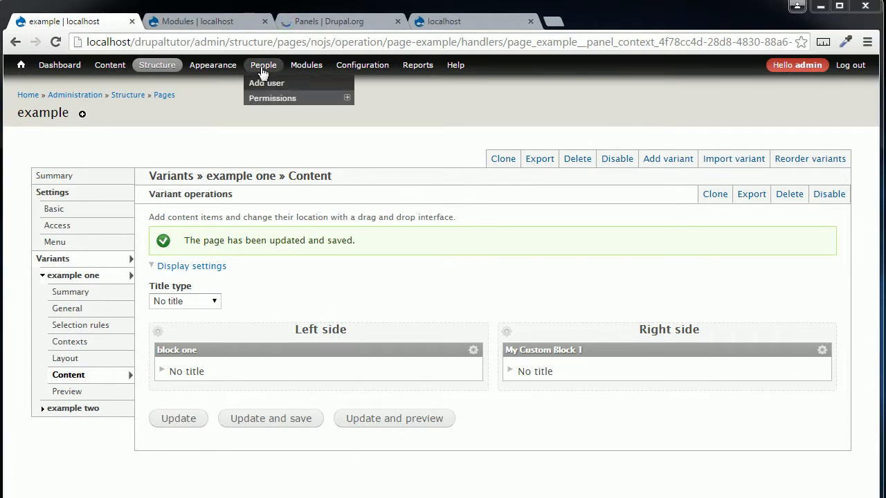
click(276, 100)
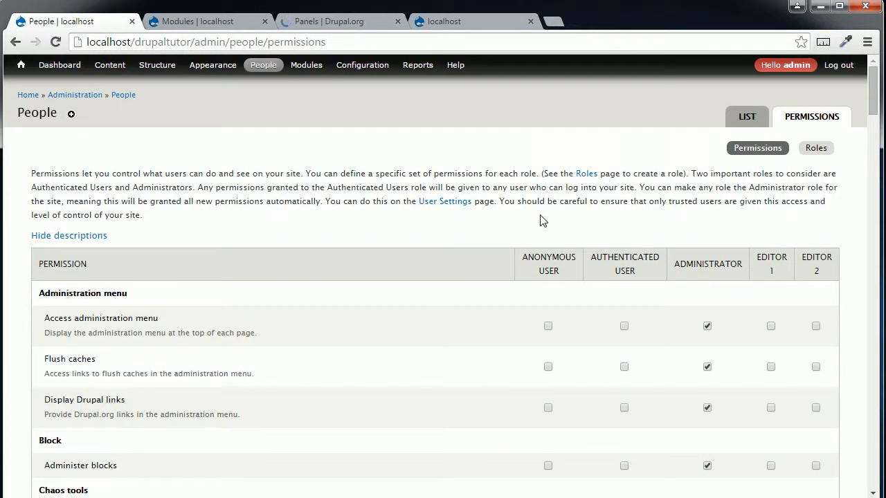
key(ctrl+f)
text(panels)
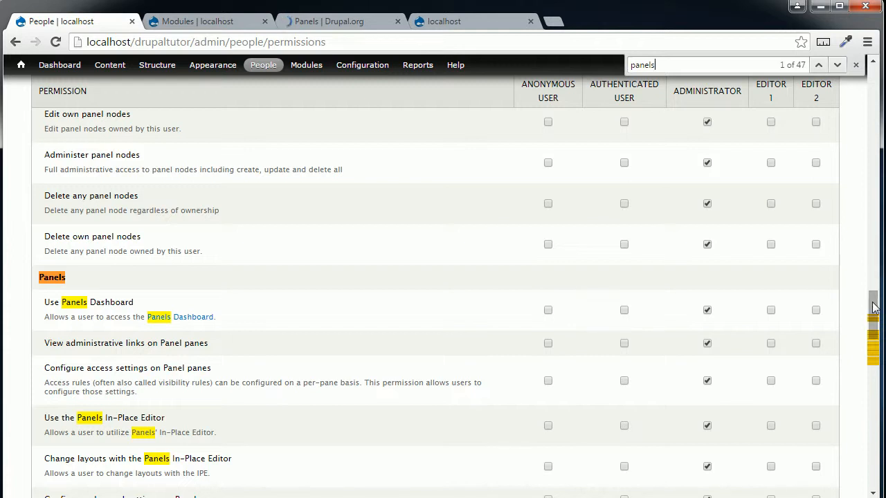
drag(873, 337, 881, 291)
scroll(879, 360, down, 1)
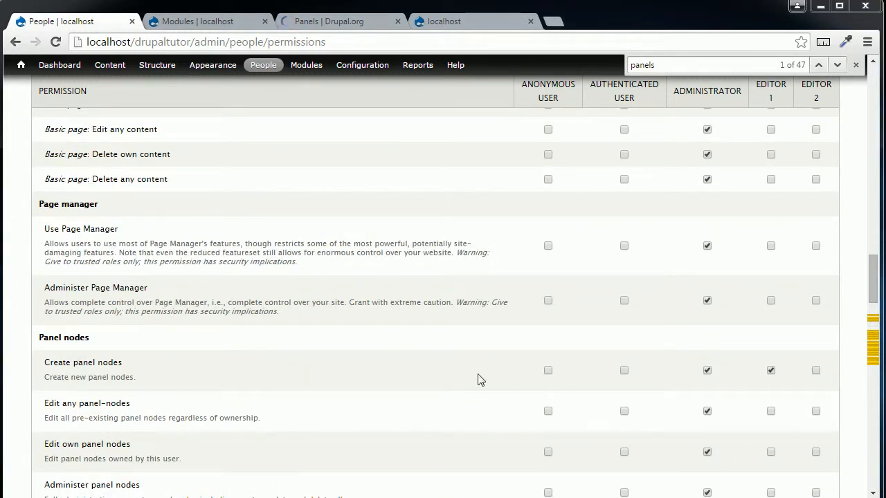
- Save the permission settings for all roles
drag(869, 296, 870, 480)
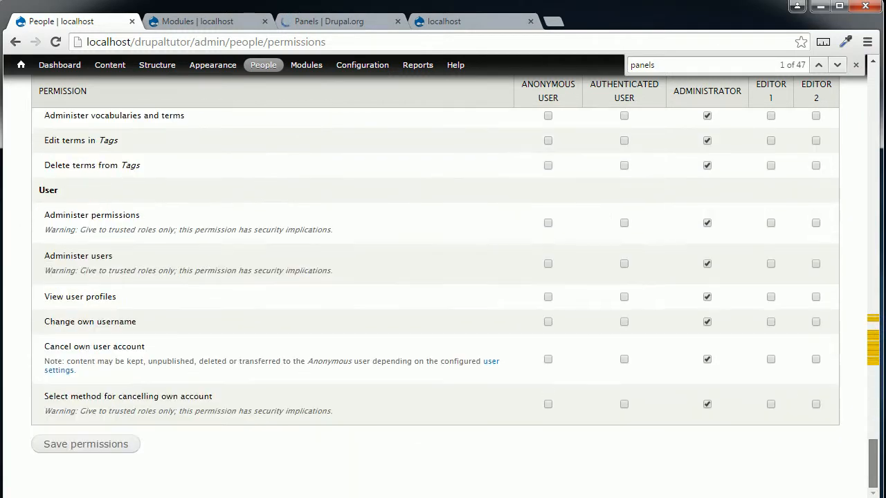
click(94, 449)
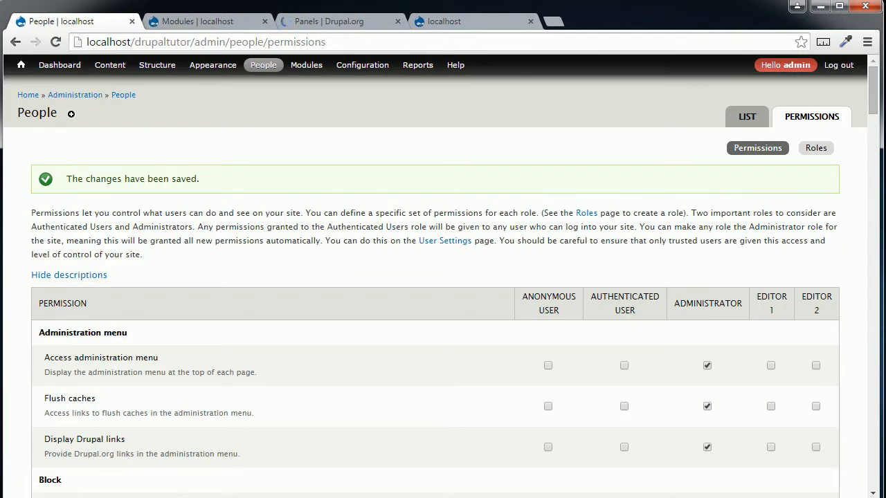
- Switch to the incognito browser window, log out editor two and log in as editor one with the account password
click(296, 495)
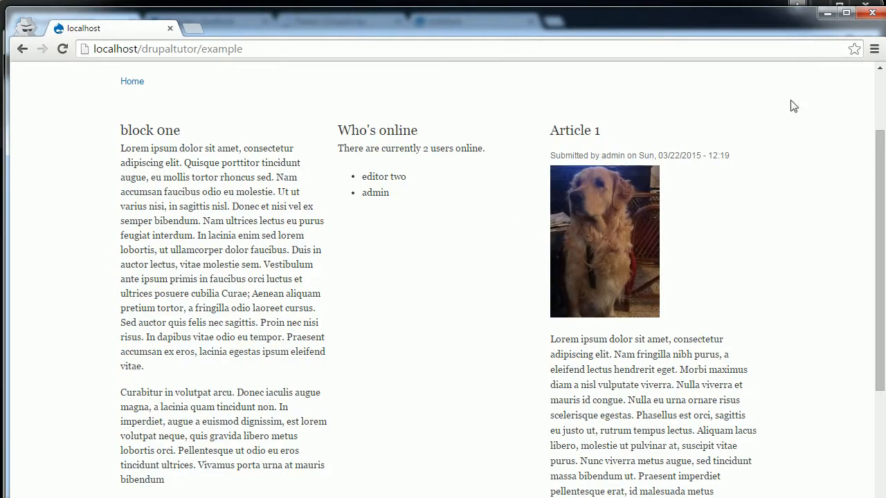
scroll(878, 152, up, 2)
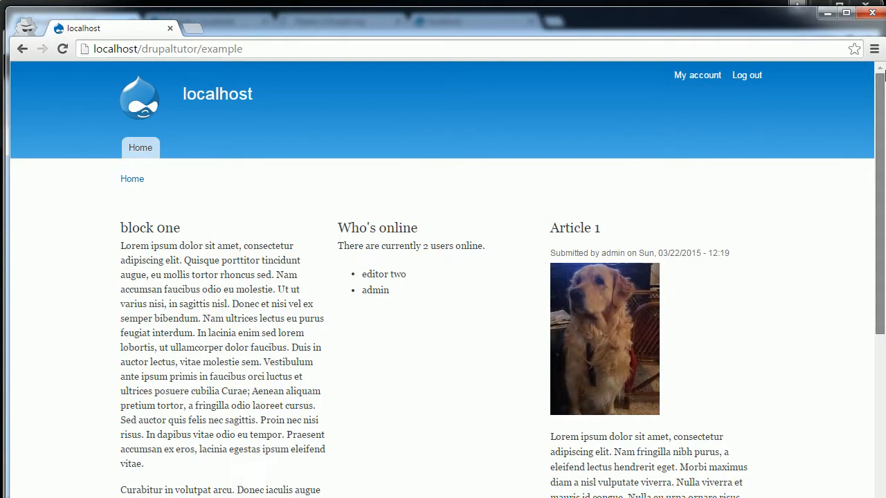
click(747, 75)
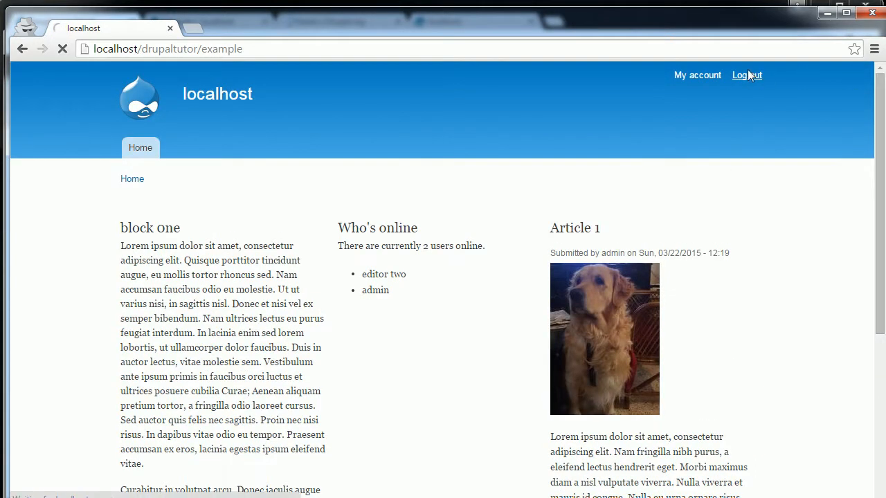
click(185, 232)
text(editor)
click(178, 305)
click(162, 278)
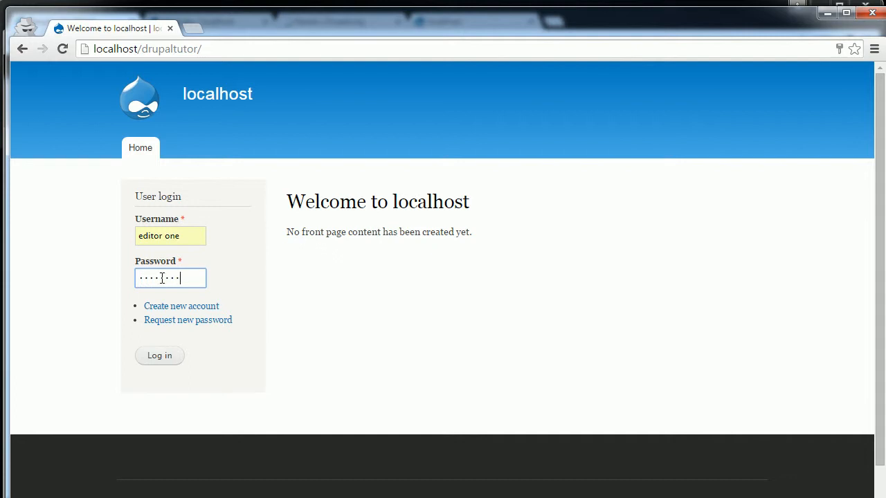
click(159, 356)
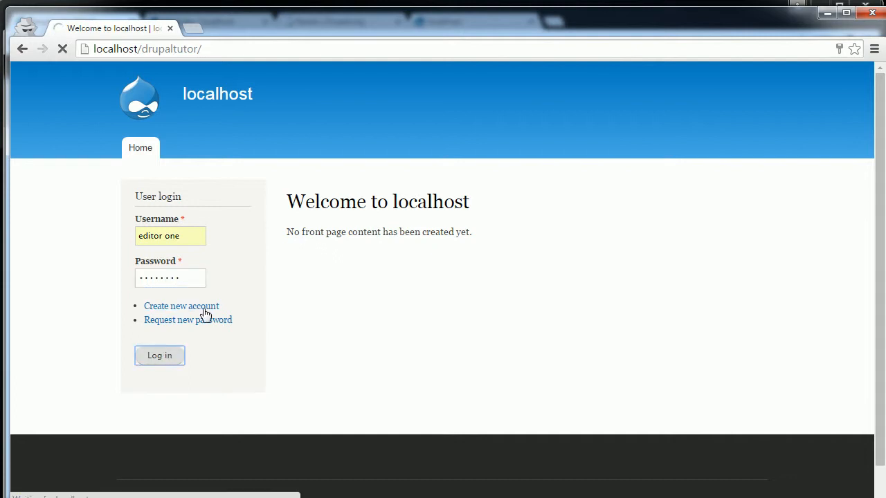
- Open the drupaltutor/example page as editor one and check which blocks it shows
click(355, 52)
click(356, 53)
key(BackSpace)
key(BackSpace)
key(BackSpace)
key(BackSpace)
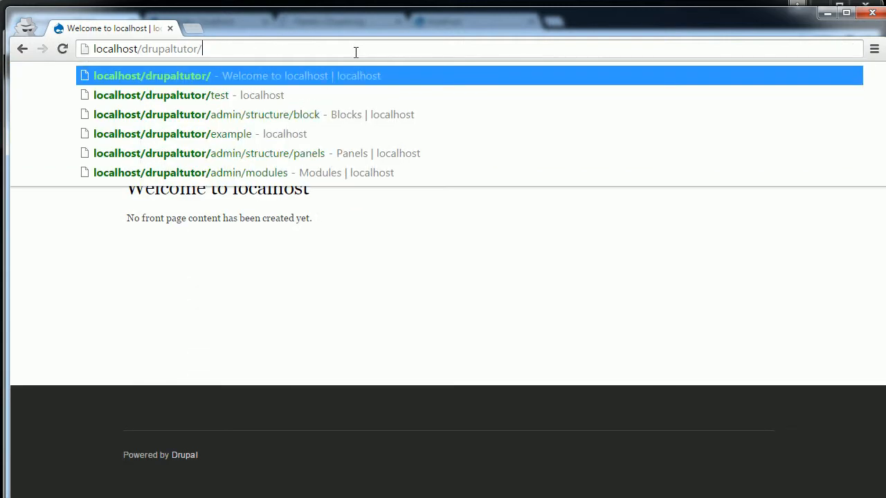
text(example)
key(Return)
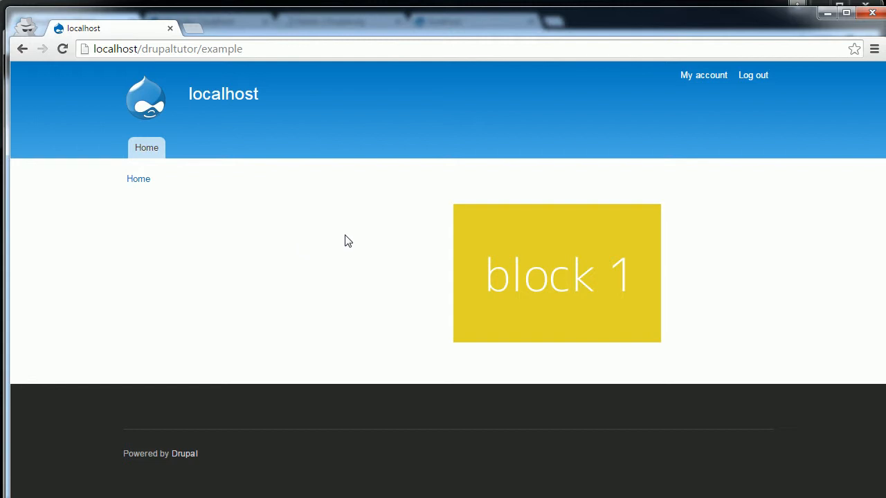
- Return to the admin browser window and open the custom page page-example for editing from the Pages list
click(824, 15)
click(201, 21)
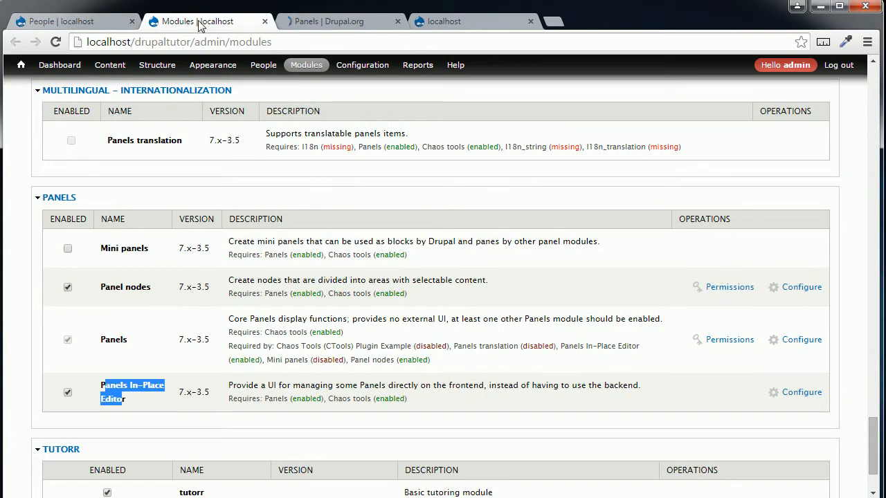
click(88, 21)
mouse_move(173, 67)
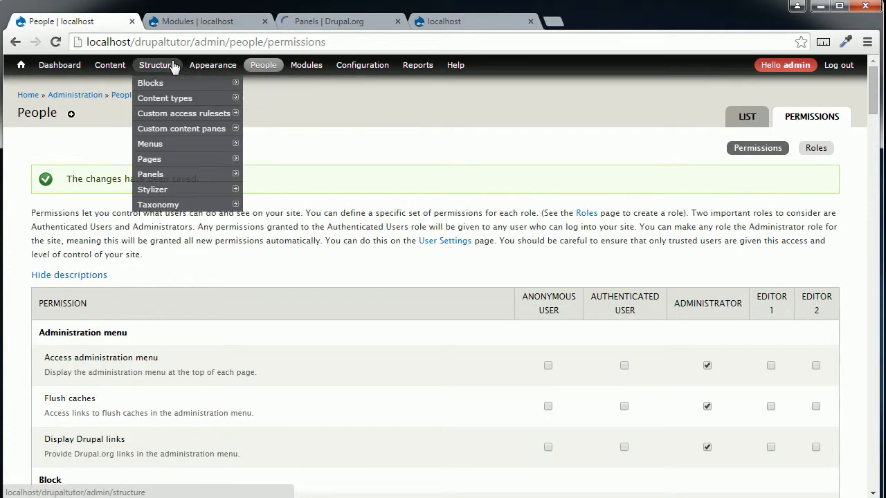
click(175, 160)
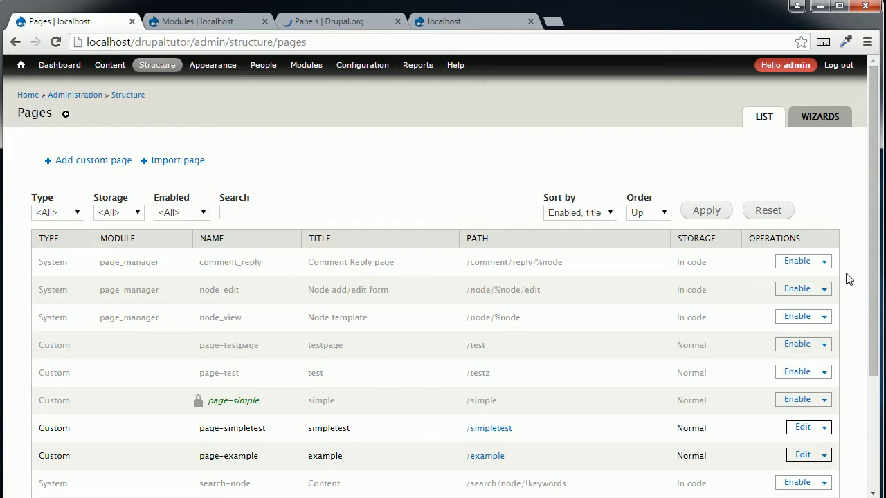
scroll(873, 290, down, 2)
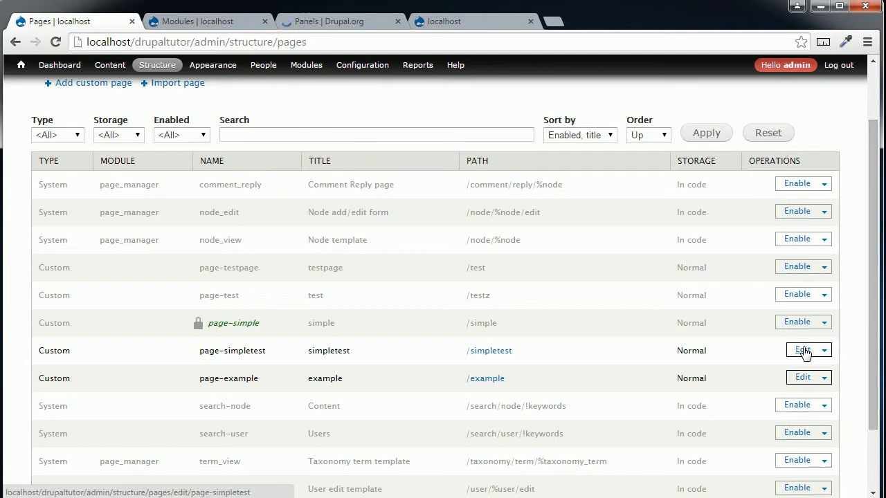
click(801, 379)
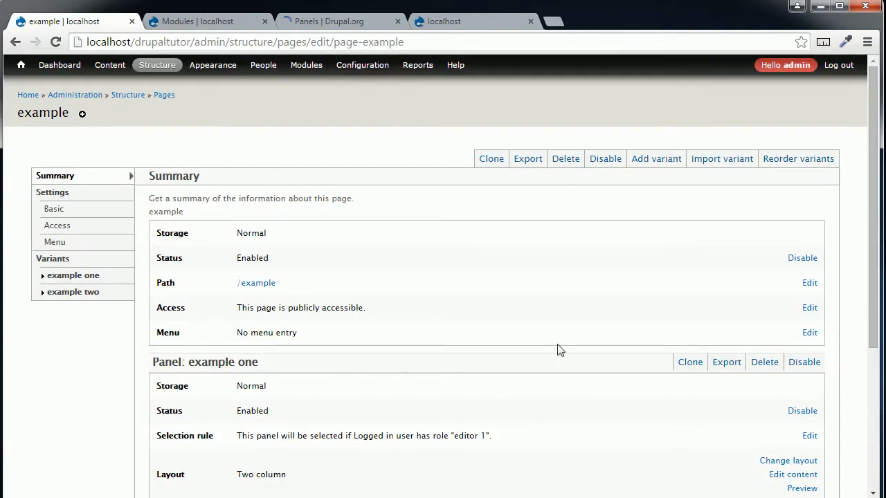
- Choose the Flexible layout from the Builders category for the example one variant and continue, then expand the example one variant's settings
click(78, 279)
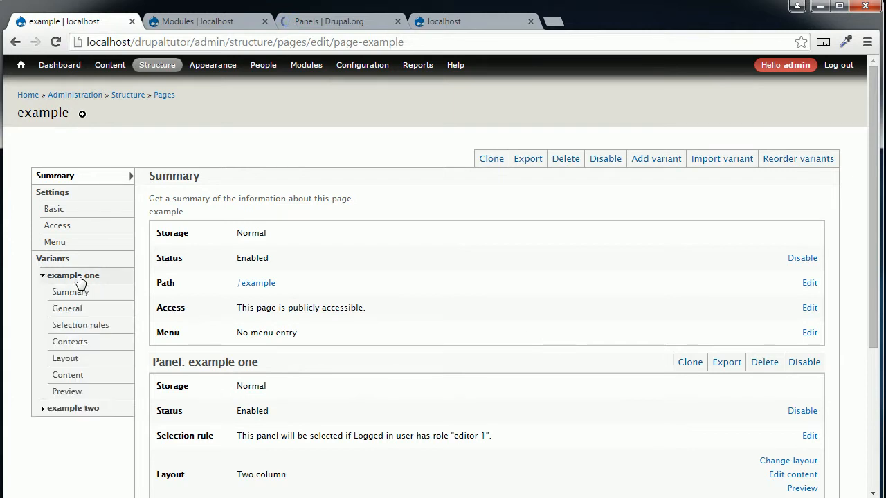
click(73, 360)
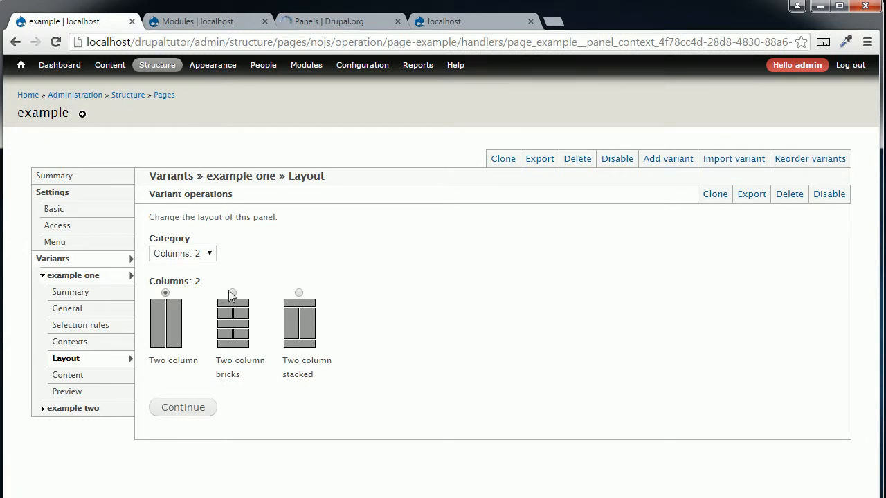
click(204, 256)
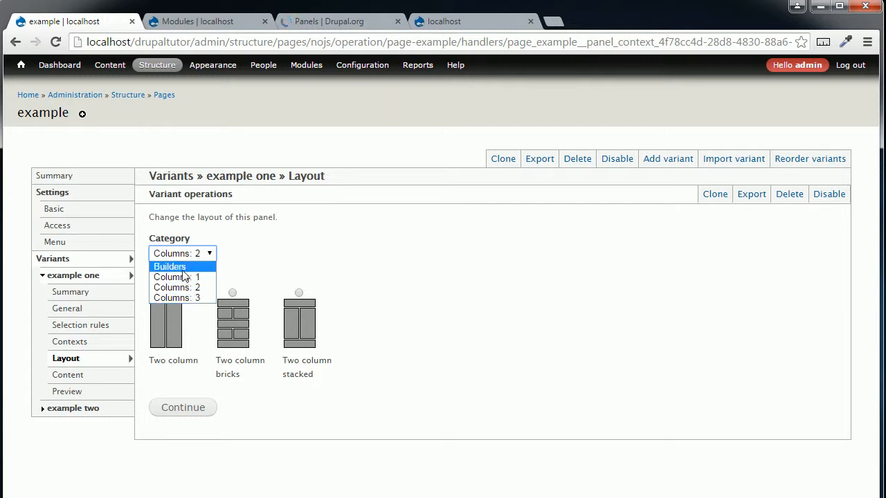
key(Return)
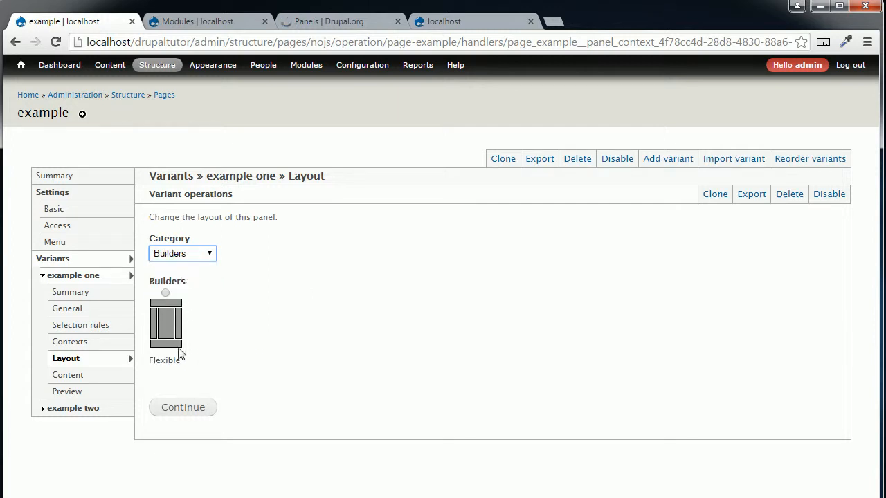
click(166, 292)
click(185, 408)
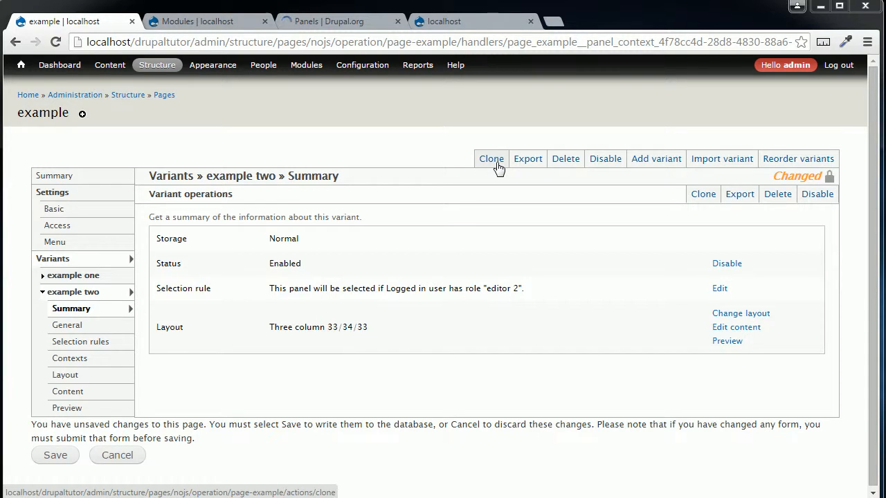
click(82, 292)
click(89, 276)
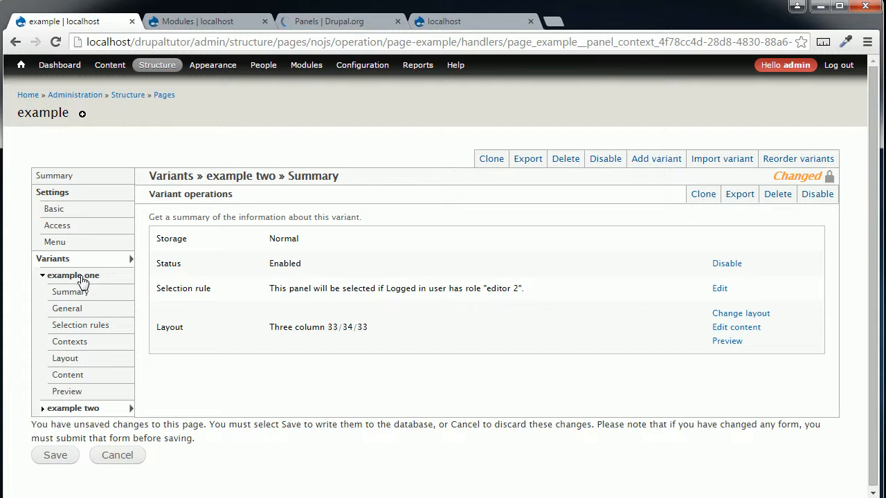
- Open the Panels dashboard and enable the Node template page
mouse_move(137, 73)
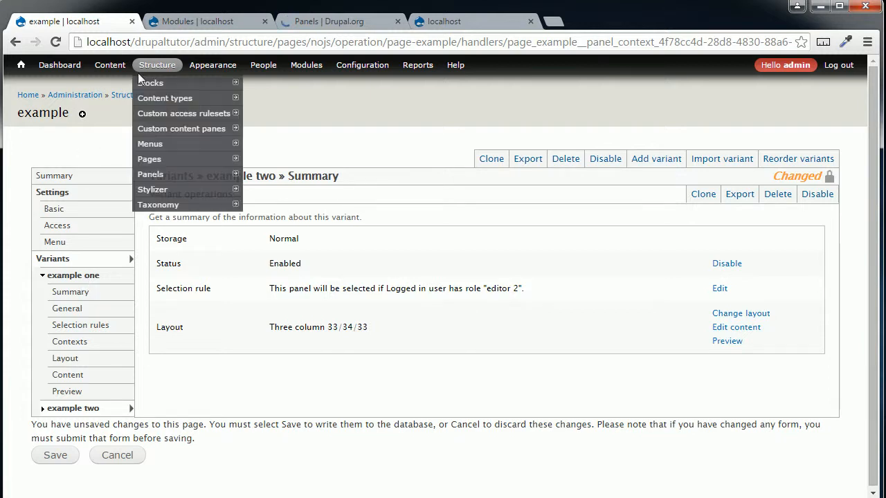
click(161, 176)
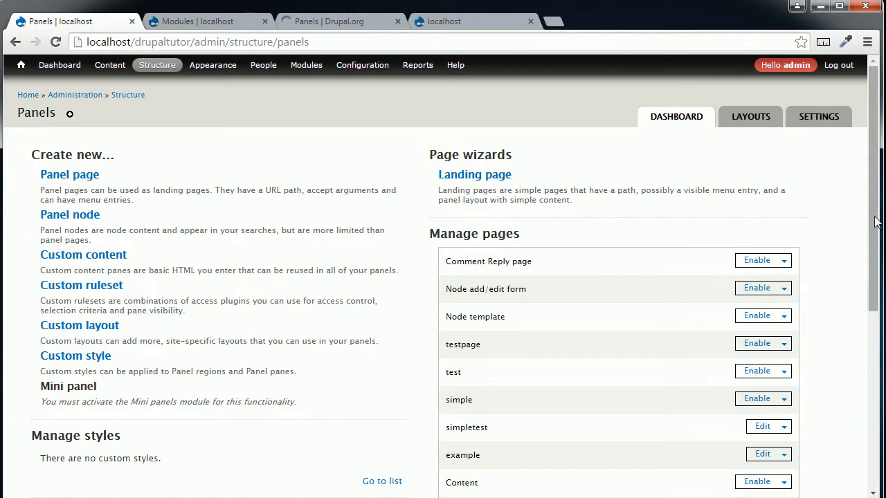
drag(876, 221, 876, 258)
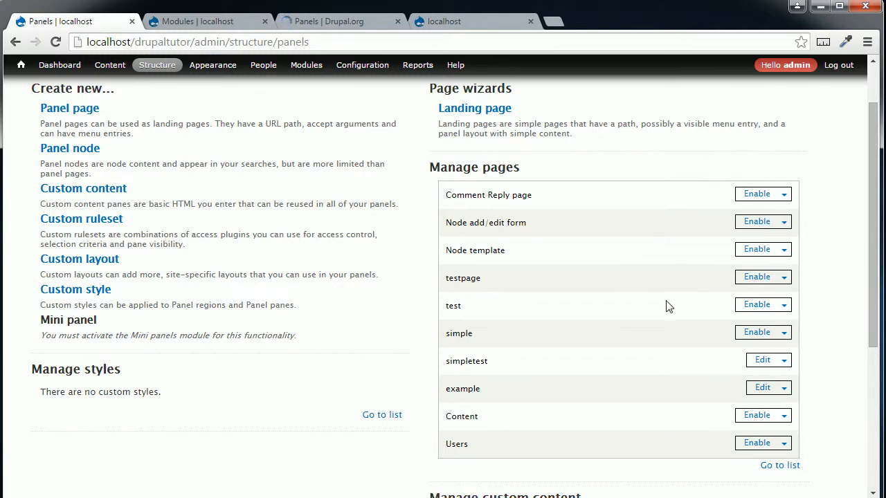
click(757, 254)
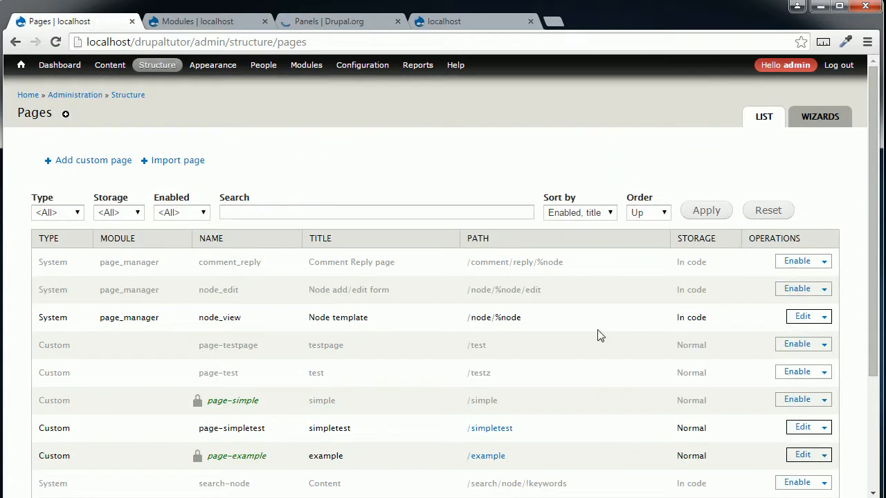
- Edit the Node template page and begin adding an untitled Panel variant with the Selection rules feature enabled
click(803, 317)
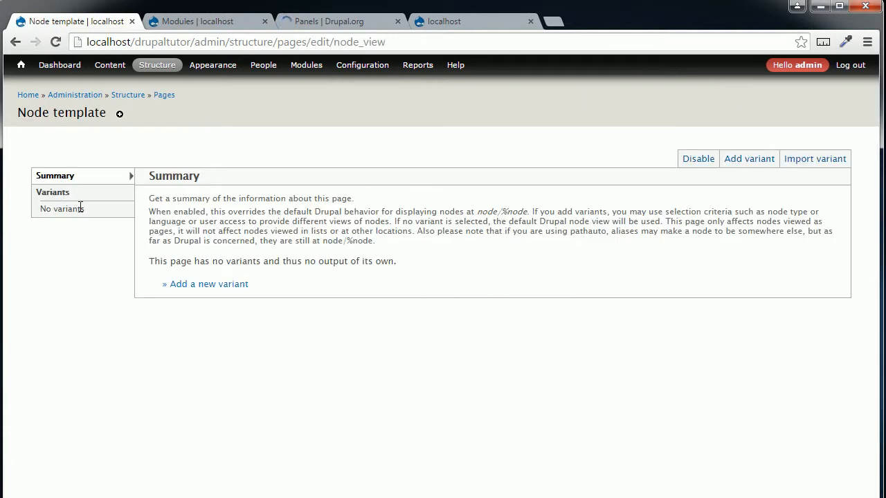
click(216, 286)
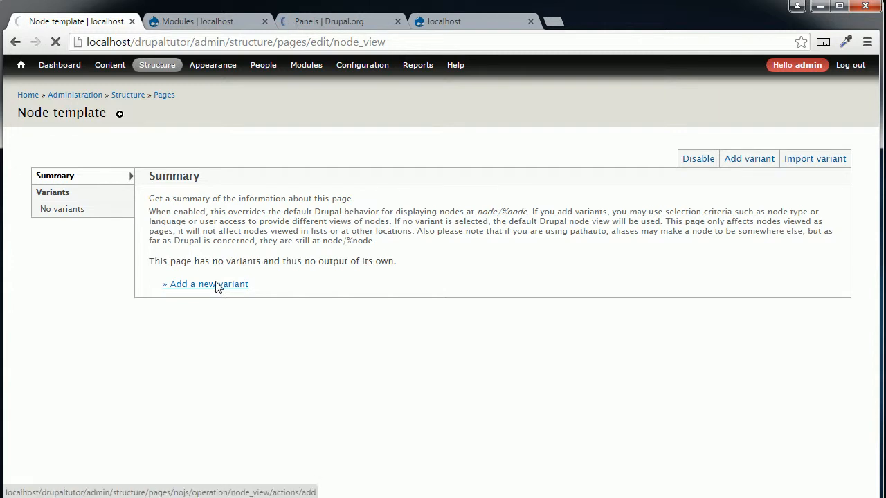
click(186, 235)
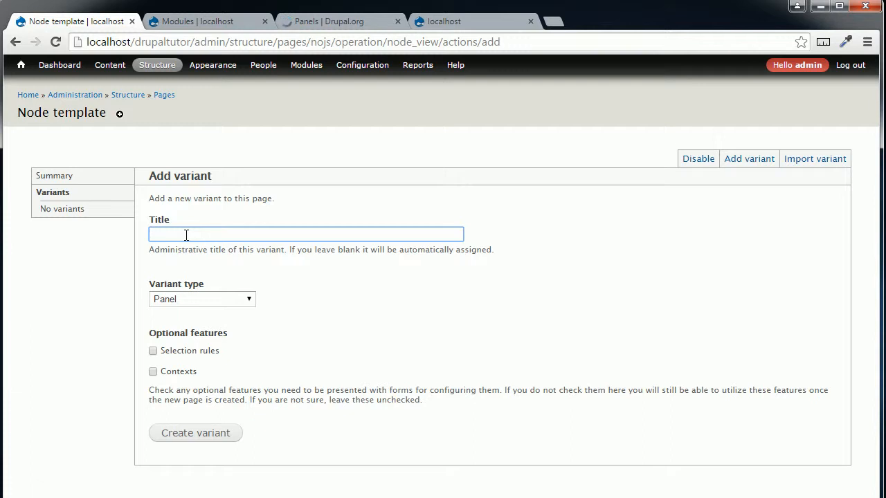
click(193, 352)
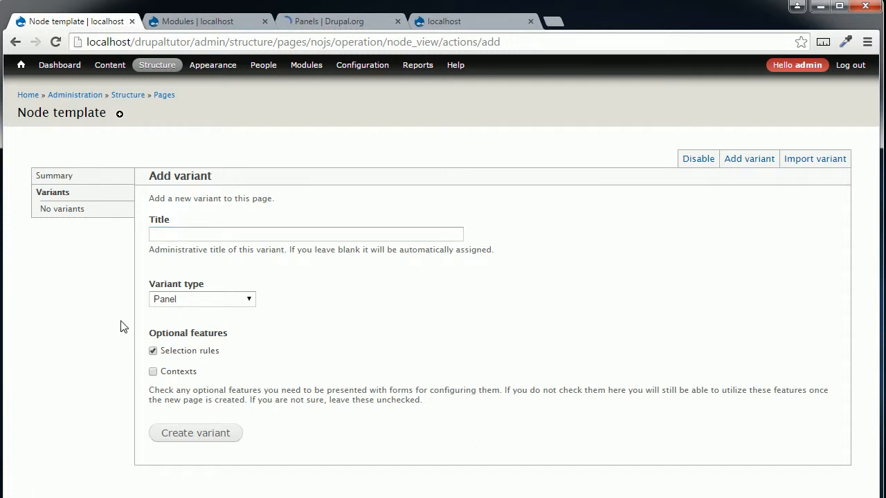
- Go back to the Panels dashboard and review its managed pages, custom content, custom layouts and the Mini panel entry
mouse_move(157, 65)
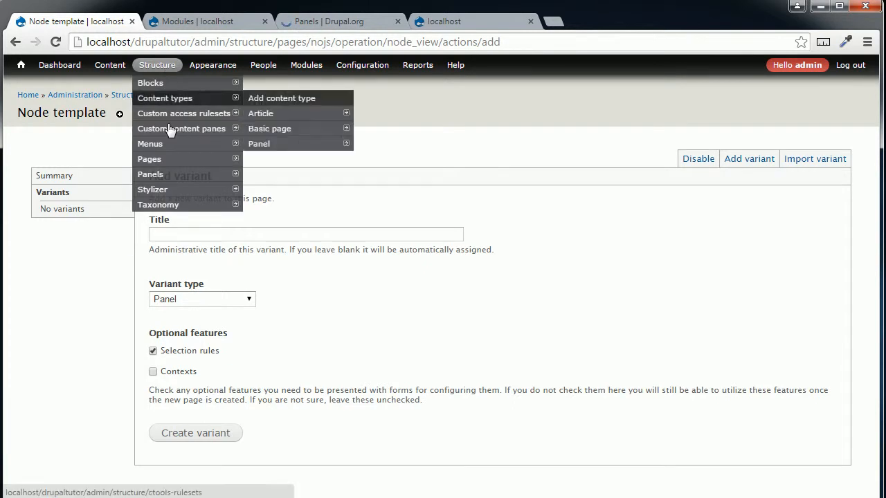
click(168, 178)
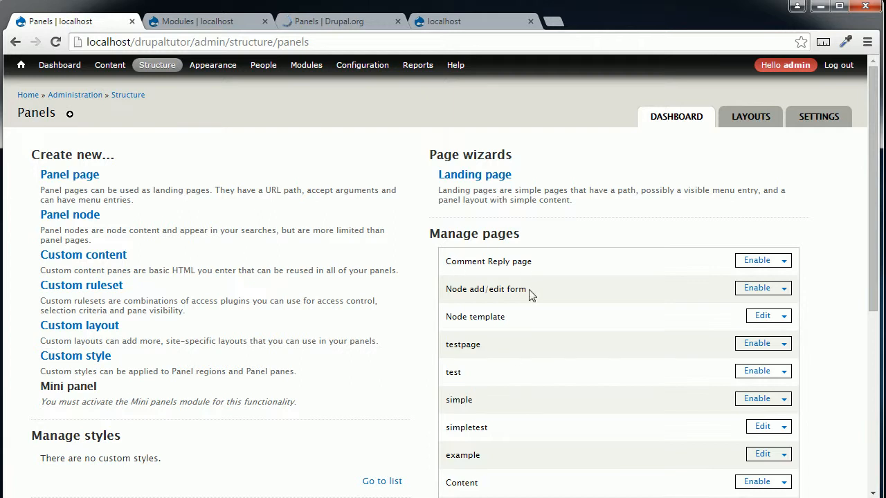
scroll(862, 253, down, 3)
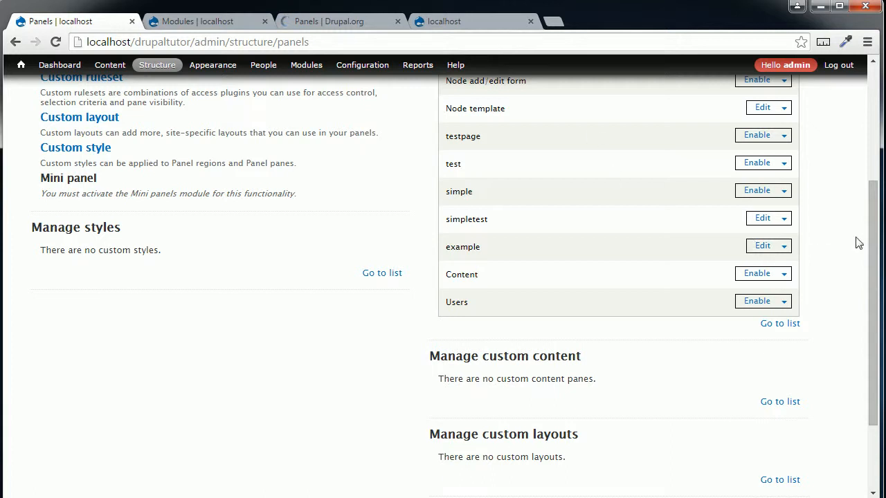
drag(875, 235, 881, 152)
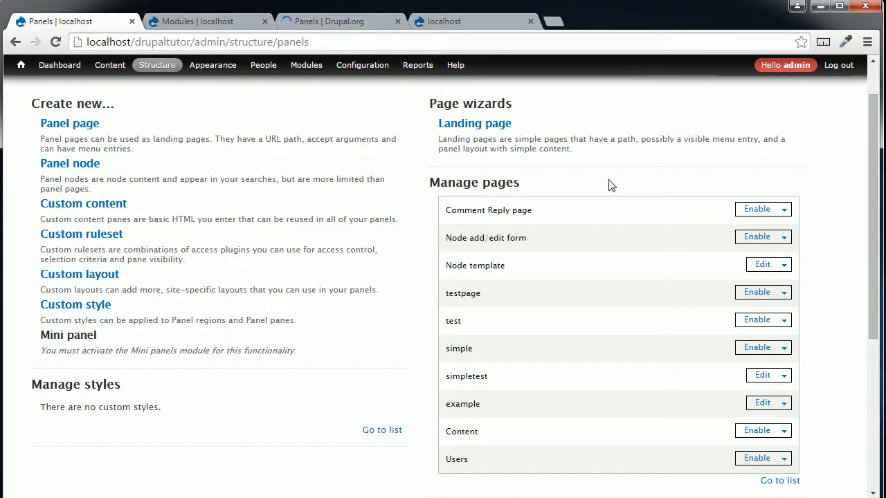
drag(38, 335, 126, 340)
click(153, 340)
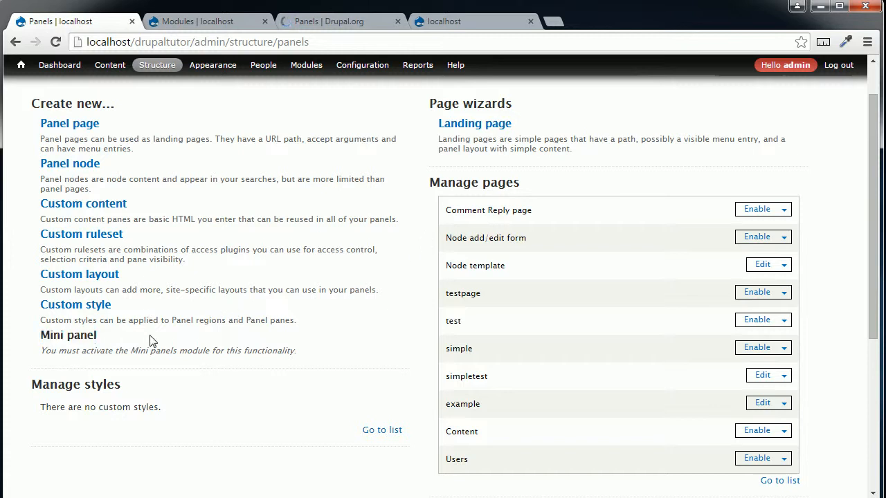